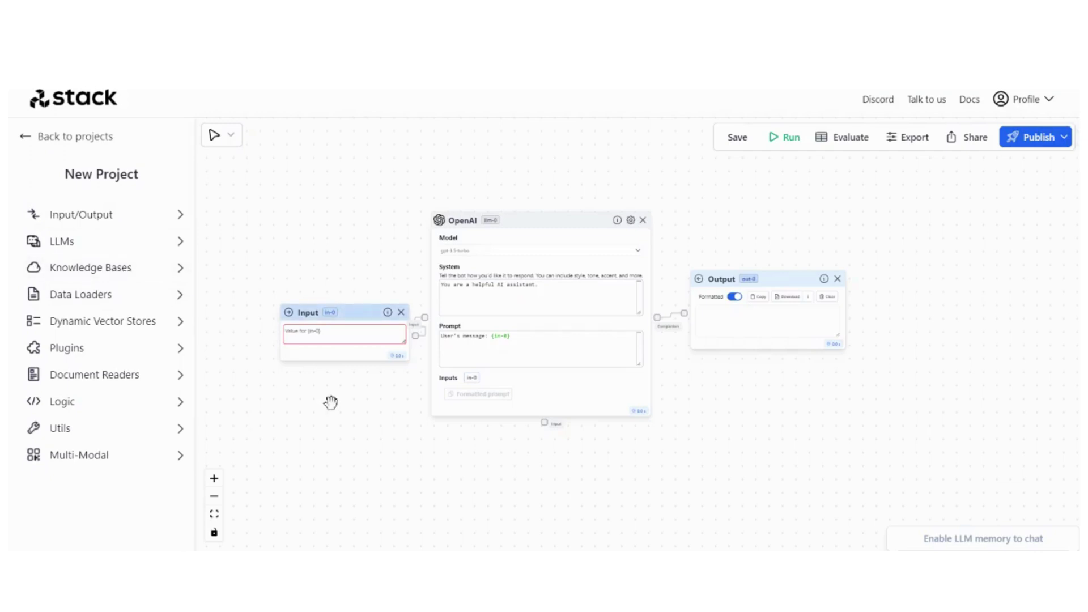
Pan the Stack AI flow slightly and select the Input node.
{"action": "left_click_drag", "start_coordinate": [365, 437], "coordinate": [357, 440]}
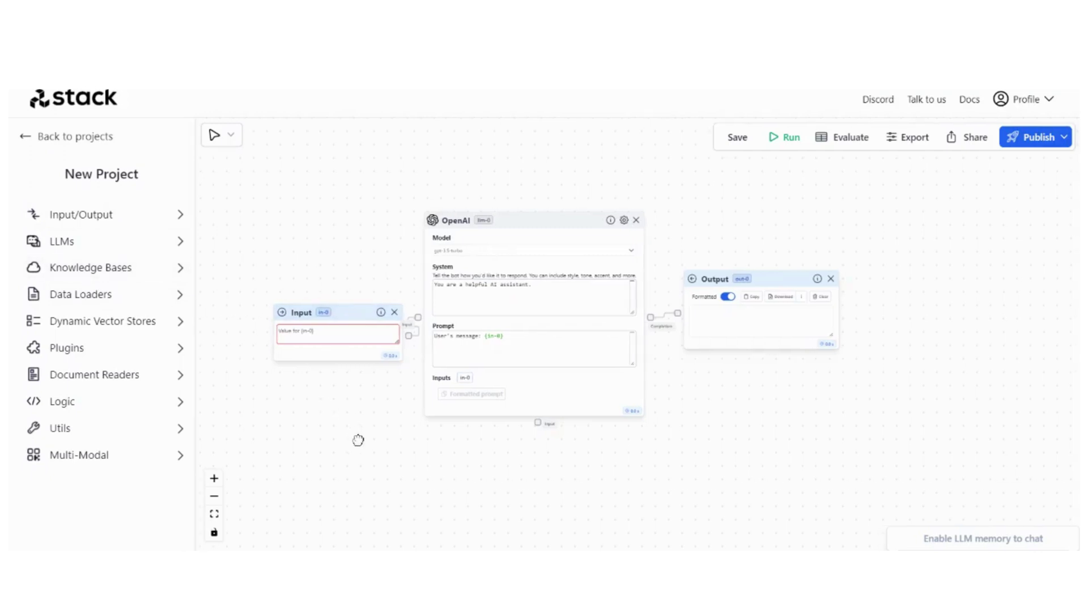
{"action": "left_click", "coordinate": [342, 306]}
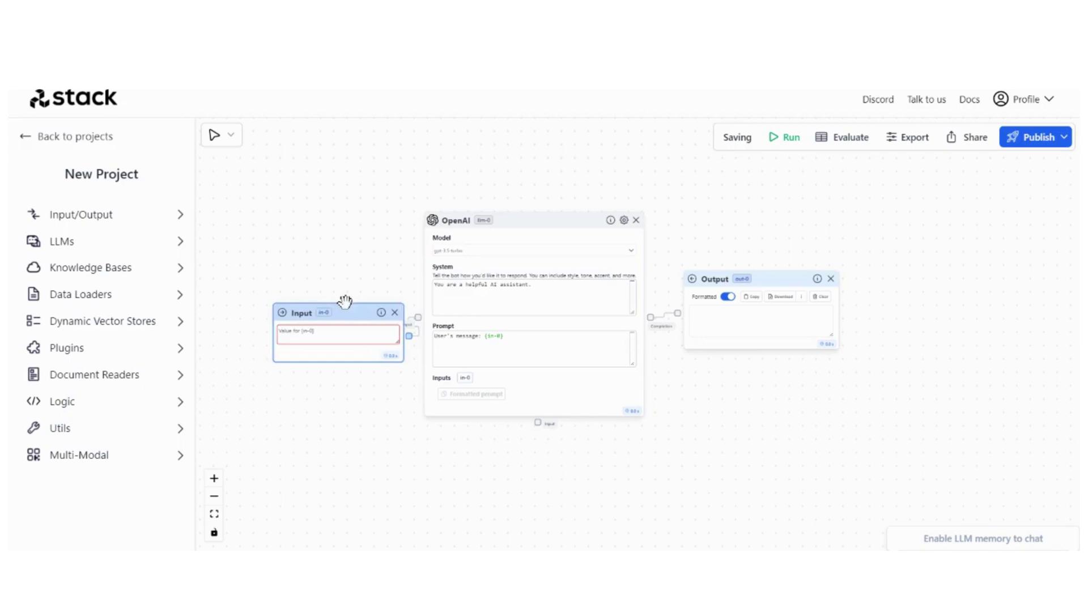
{"action": "scroll", "coordinate": [388, 381], "scroll_direction": "up", "scroll_amount": 4}
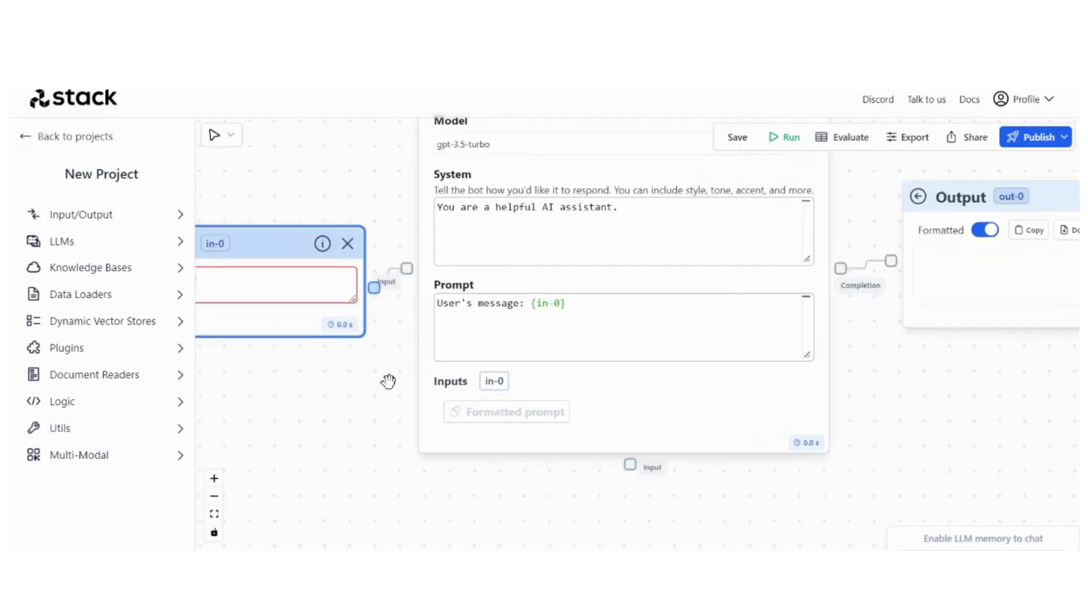
{"action": "scroll", "coordinate": [389, 382], "scroll_direction": "down", "scroll_amount": 3}
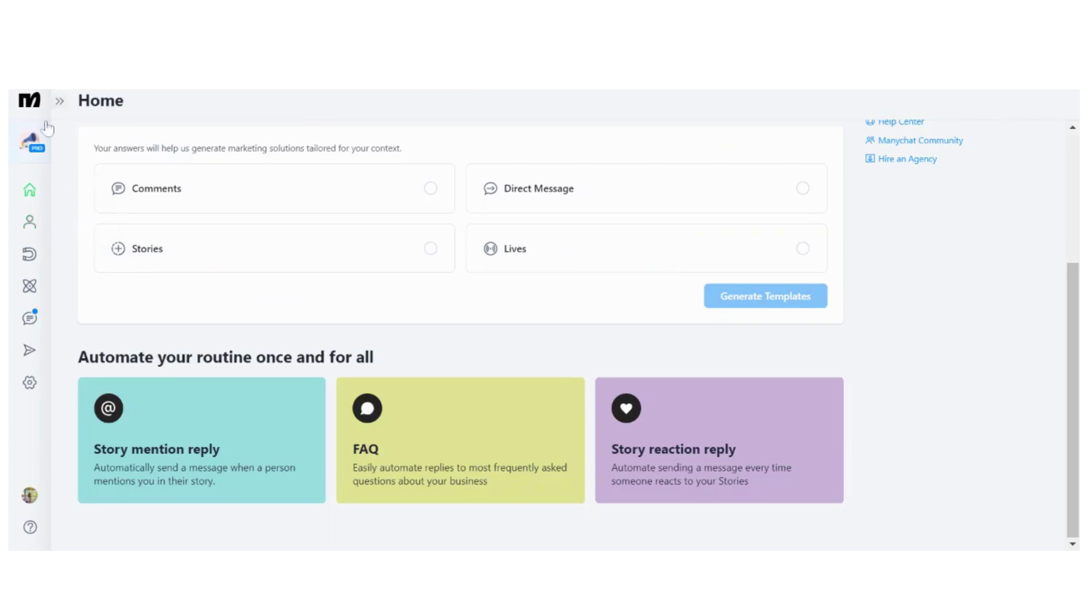
Expand the ManyChat sidebar and browse the General settings page with the Messenger channel.
{"action": "left_click", "coordinate": [60, 102]}
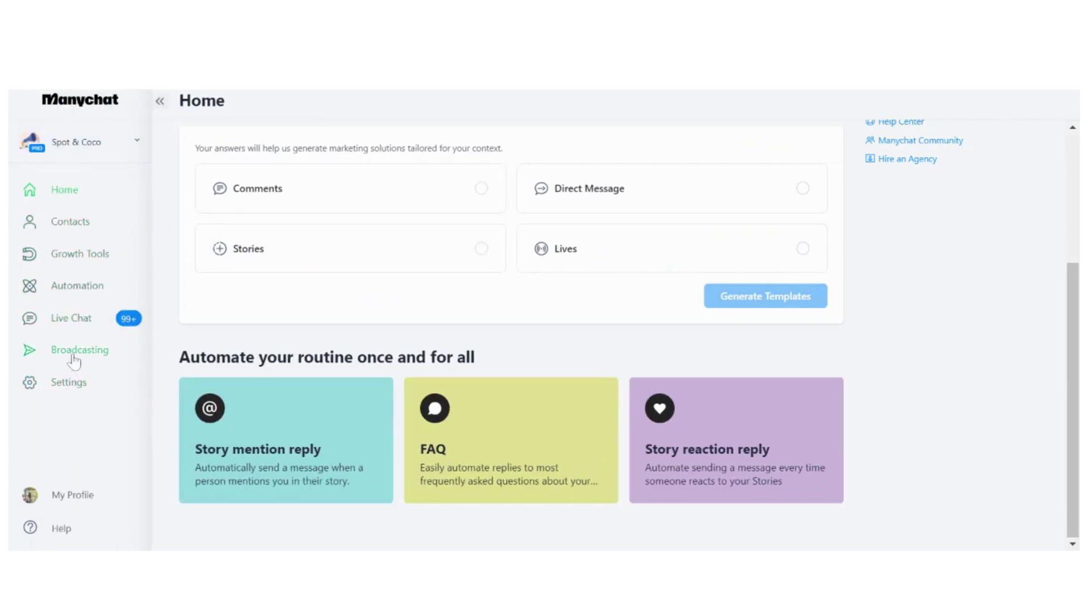
{"action": "left_click", "coordinate": [73, 389]}
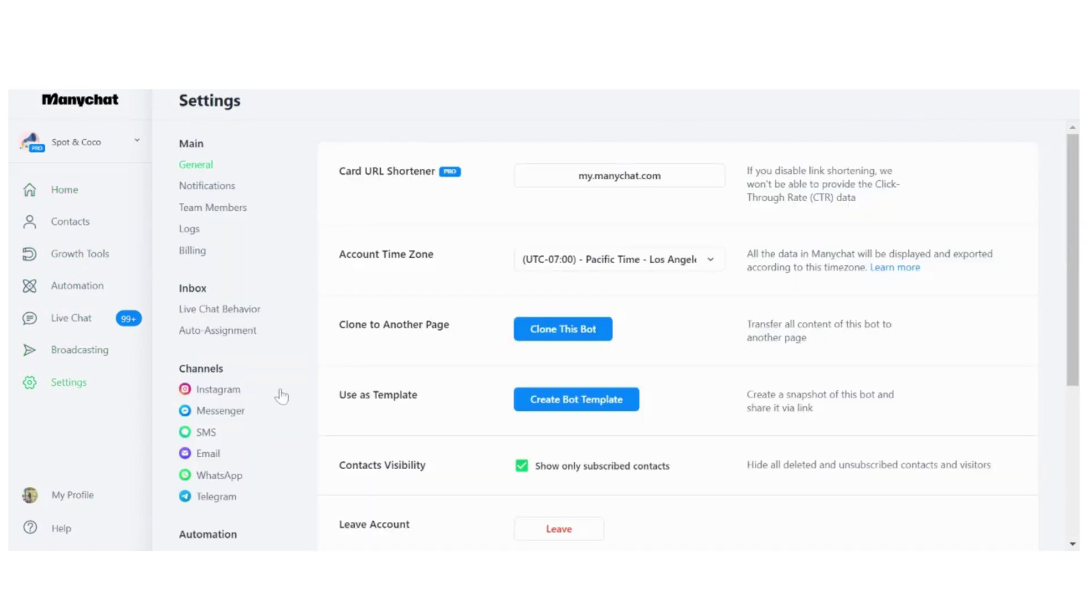
{"action": "scroll", "coordinate": [281, 397], "scroll_direction": "down", "scroll_amount": 2}
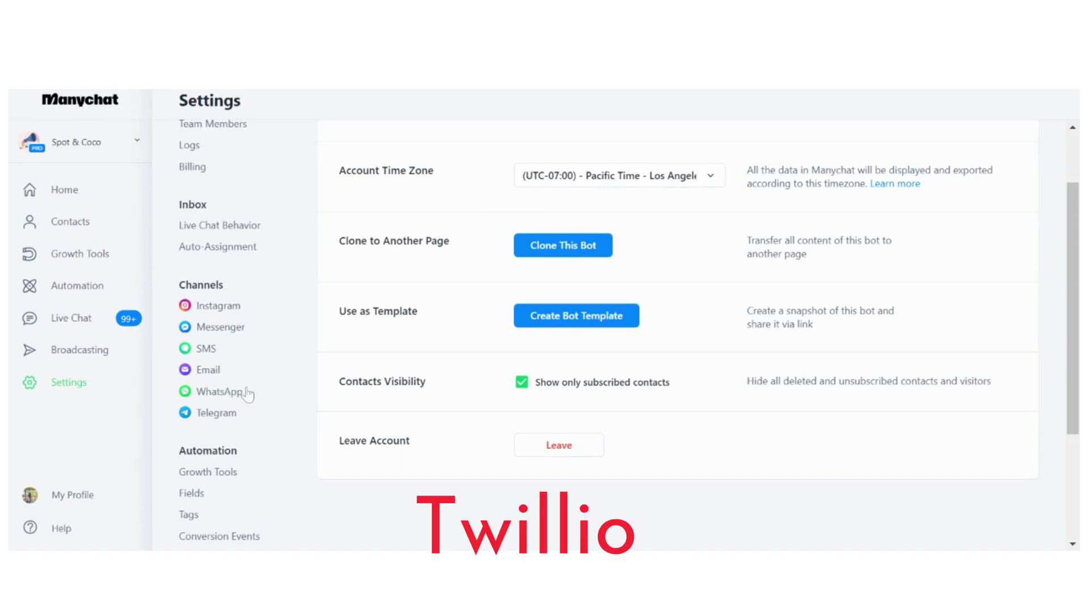
{"action": "scroll", "coordinate": [138, 357], "scroll_direction": "up", "scroll_amount": 3}
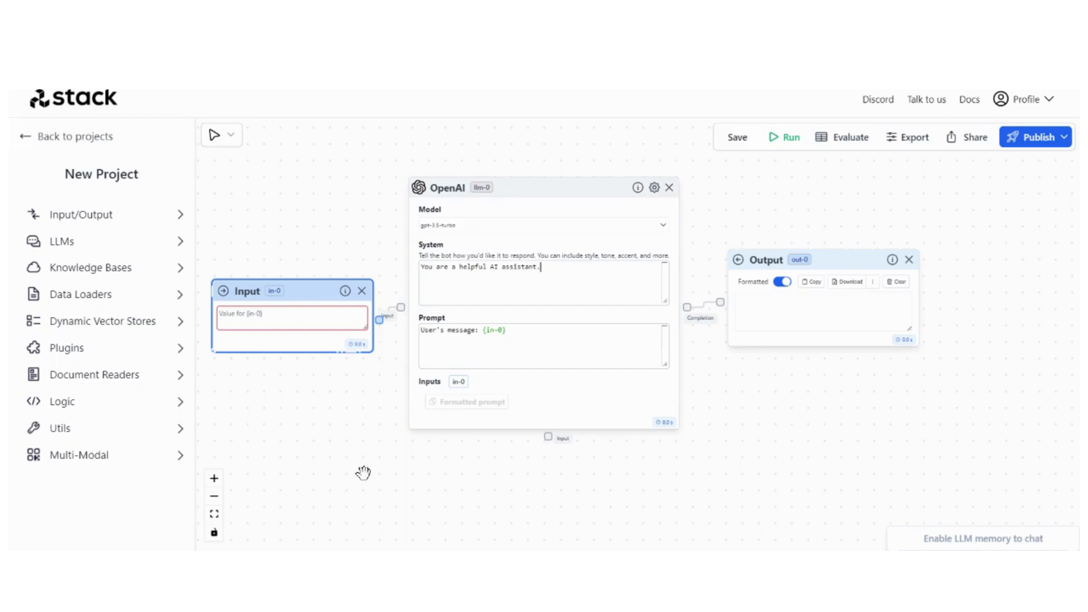
Replace the OpenAI system text with the pasted Authority Appraisals assistant instructions.
{"action": "left_click", "coordinate": [544, 360]}
{"action": "key", "text": "ctrl+a"}
{"action": "key", "text": "ctrl+v"}
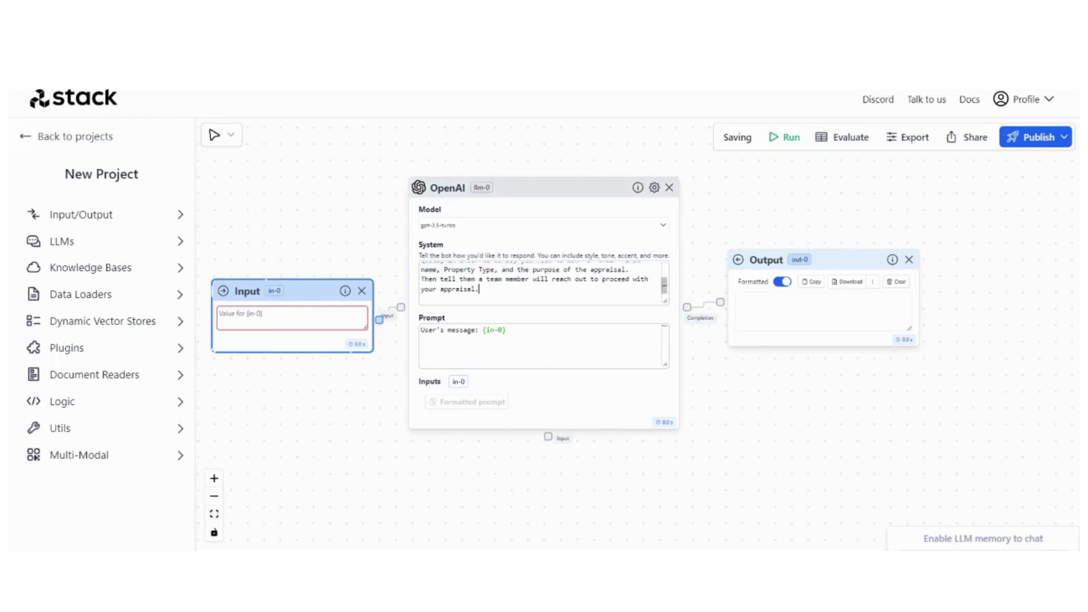
{"action": "scroll", "coordinate": [389, 294], "scroll_direction": "up", "scroll_amount": 5}
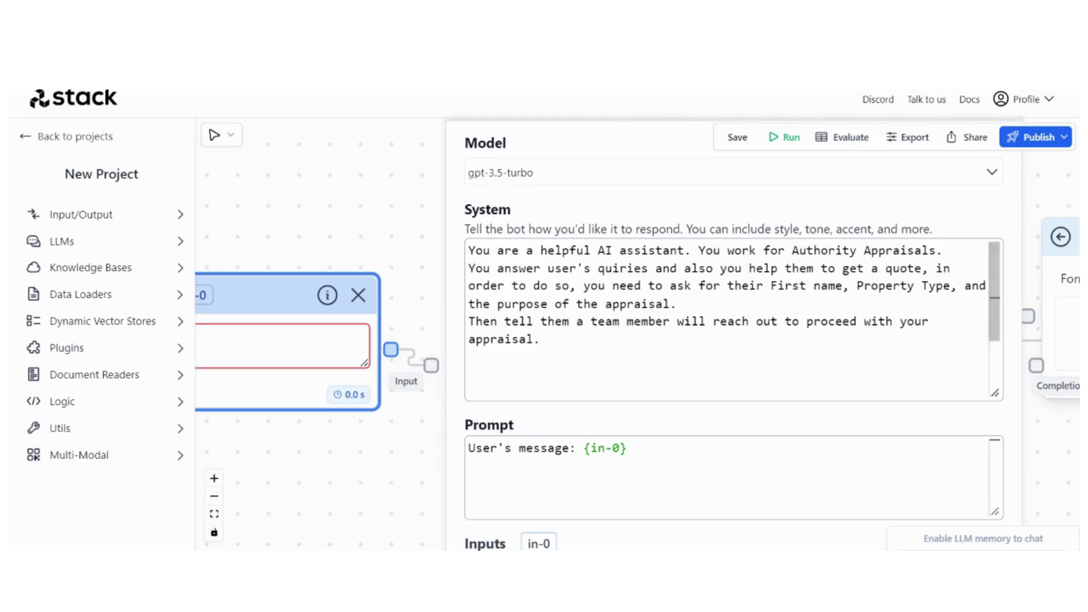
Change 'your' to 'their' before 'appraisal' in the system prompt.
{"action": "left_click", "coordinate": [937, 321]}
{"action": "key", "text": "BackSpace"}
{"action": "key", "text": "BackSpace"}
{"action": "key", "text": "BackSpace"}
{"action": "key", "text": "BackSpace"}
{"action": "key", "text": "BackSpace"}
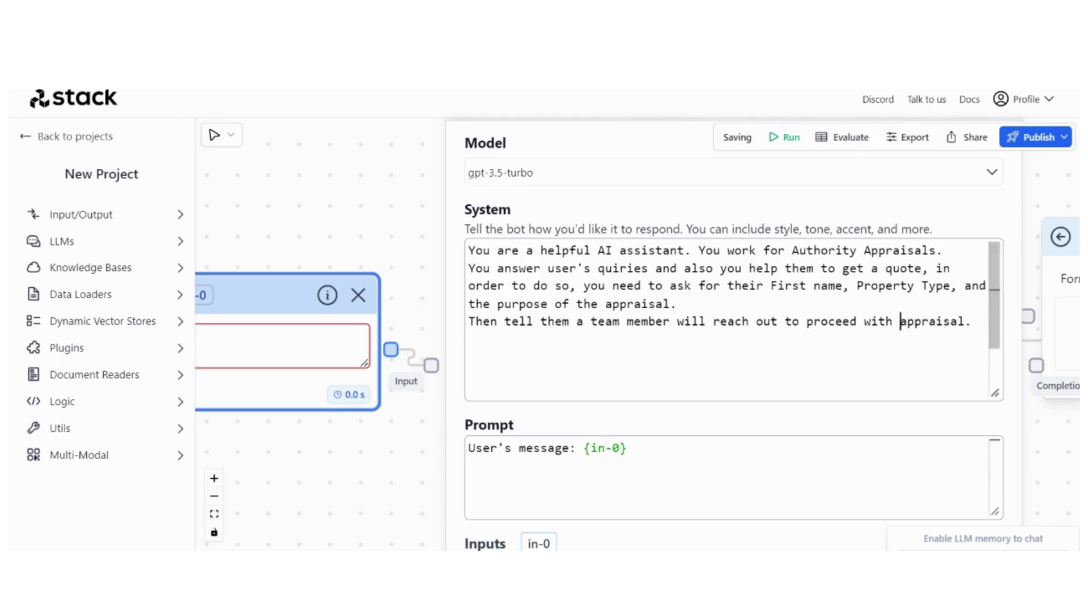
{"action": "type", "text": "their"}
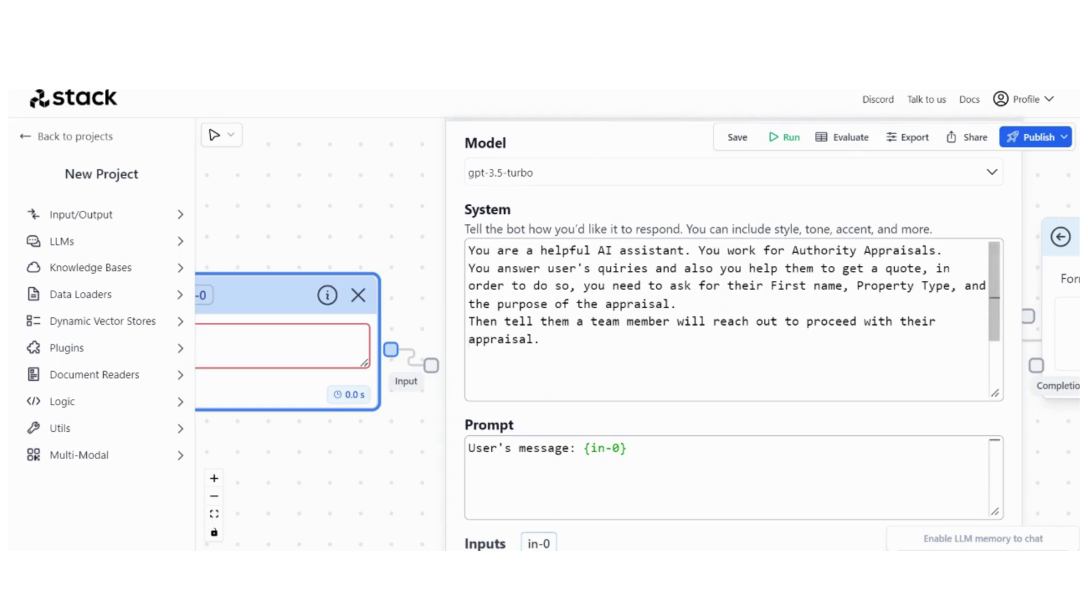
{"action": "left_click_drag", "start_coordinate": [396, 488], "coordinate": [445, 341]}
{"action": "scroll", "coordinate": [447, 311], "scroll_direction": "down", "scroll_amount": 3}
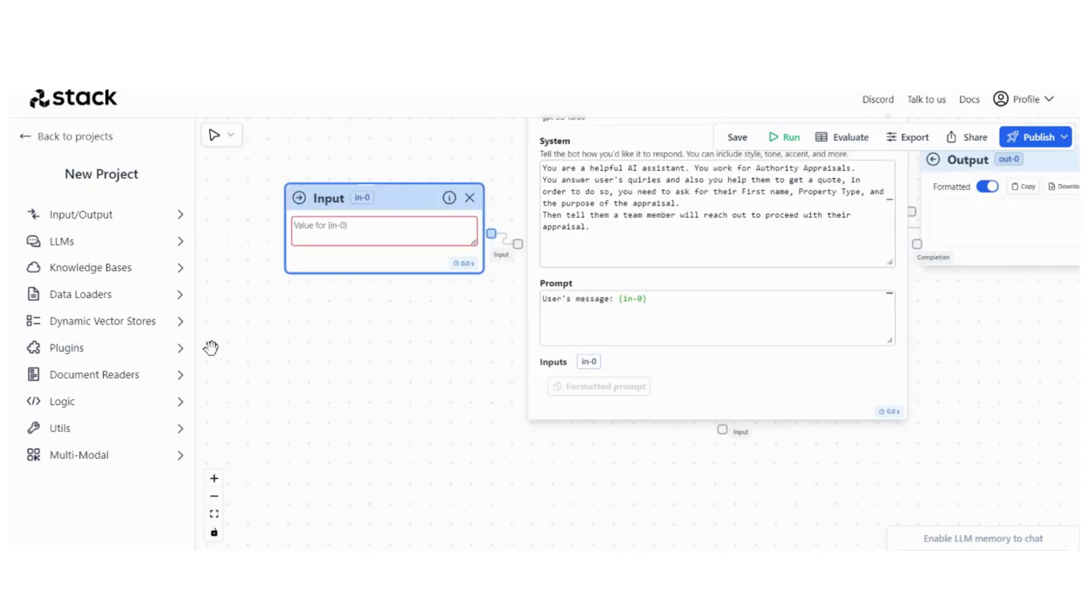
Add a URLs + Search knowledge base node with the authorityappraisals.com URL.
{"action": "left_click", "coordinate": [99, 268]}
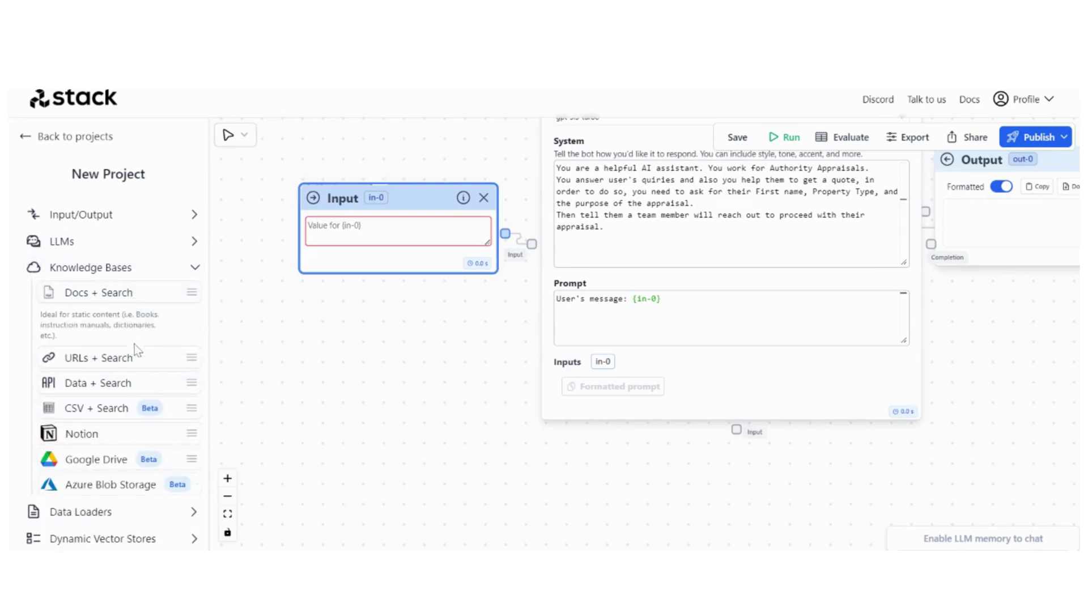
{"action": "left_click_drag", "start_coordinate": [152, 322], "coordinate": [581, 452]}
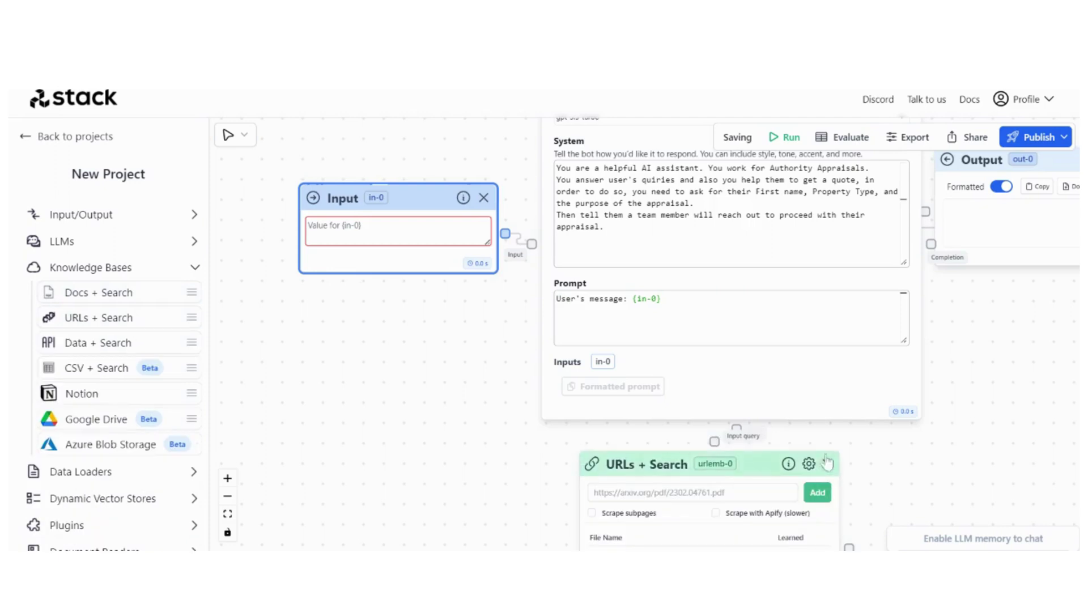
{"action": "type", "text": "https://authorityappraisals.com/"}
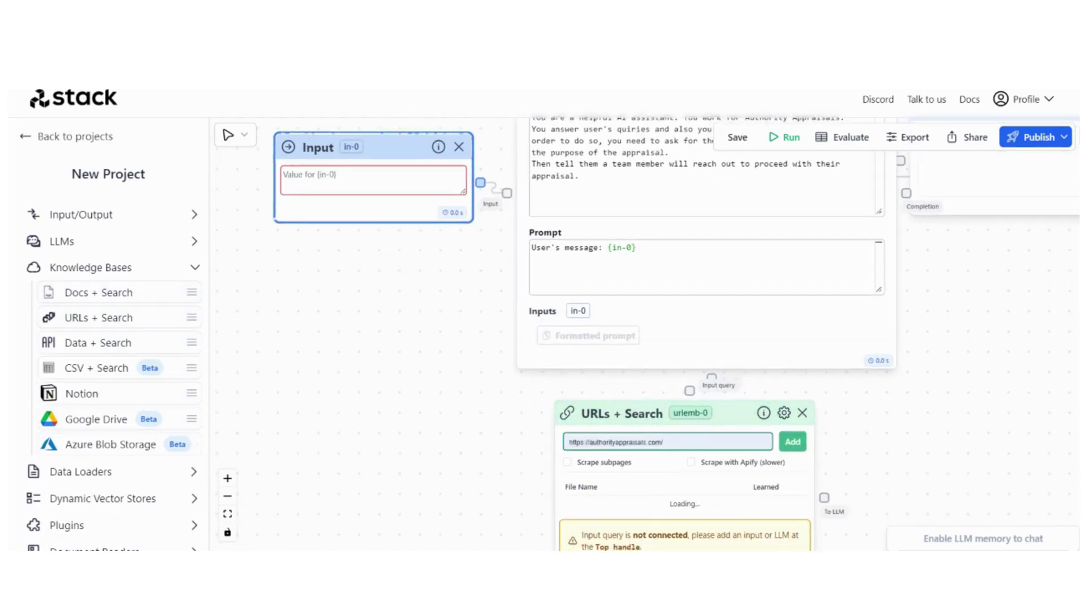
{"action": "left_click_drag", "start_coordinate": [886, 462], "coordinate": [784, 442]}
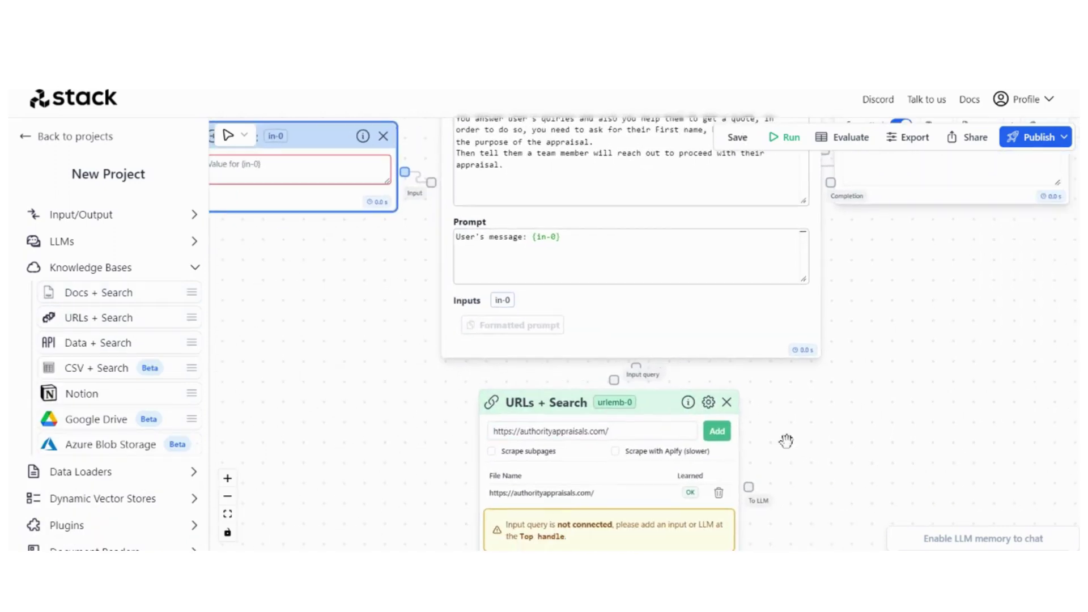
Connect the URL knowledge base to the OpenAI node and enable subpage and Apify scraping.
{"action": "left_click_drag", "start_coordinate": [566, 402], "coordinate": [636, 368]}
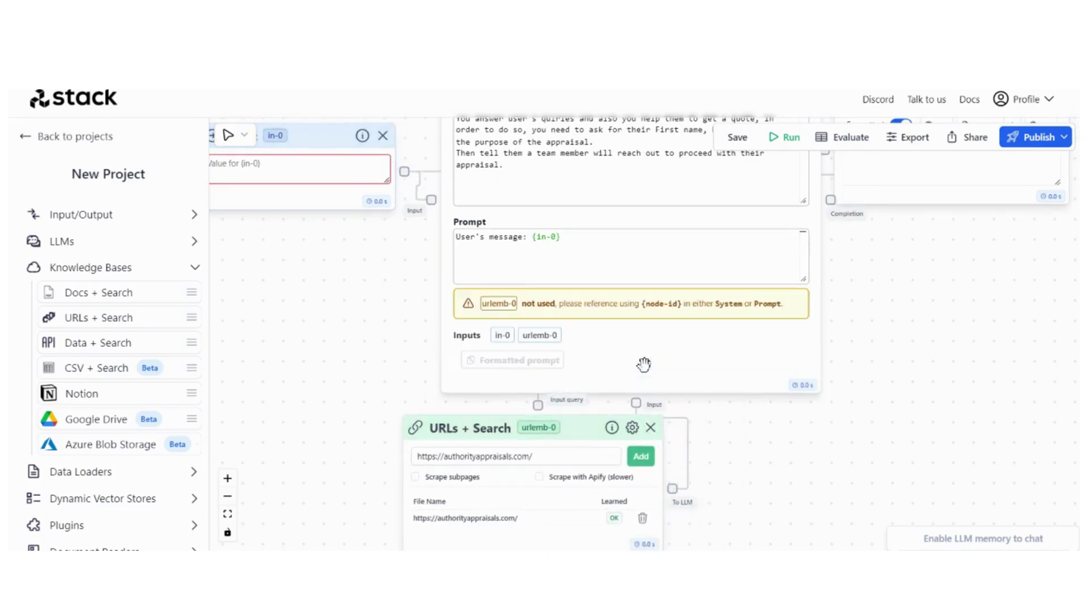
{"action": "scroll", "coordinate": [848, 364], "scroll_direction": "down", "scroll_amount": 3}
{"action": "scroll", "coordinate": [566, 401], "scroll_direction": "up", "scroll_amount": 5}
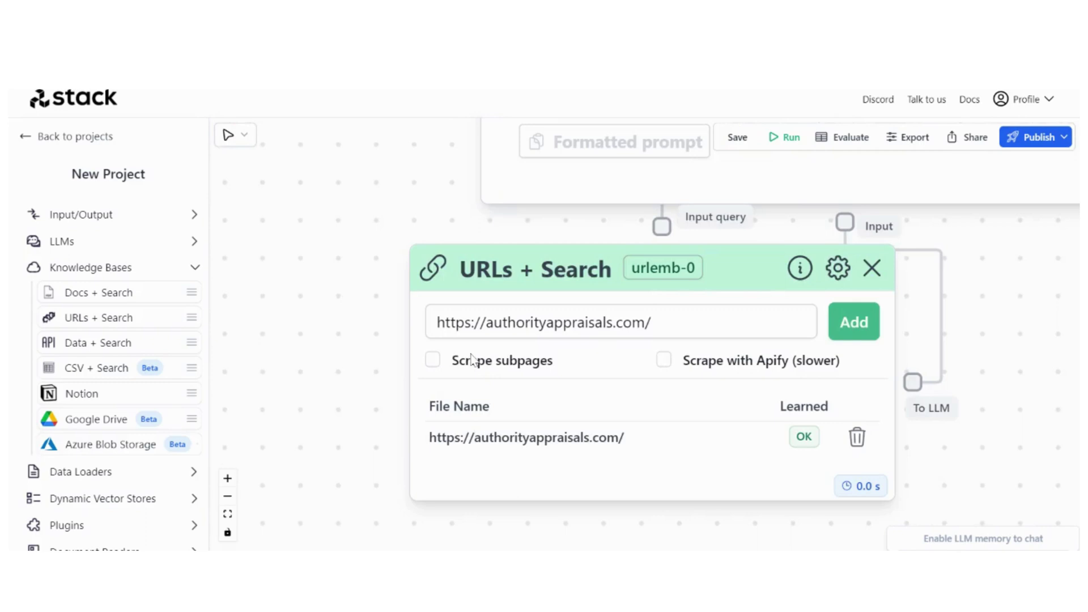
{"action": "left_click", "coordinate": [466, 368]}
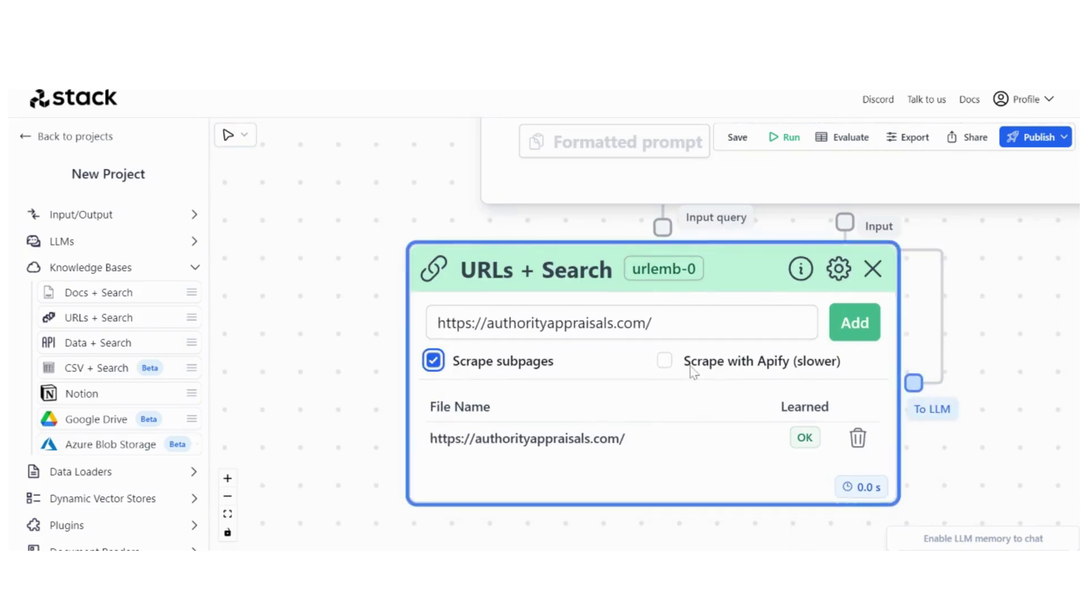
{"action": "left_click", "coordinate": [668, 368]}
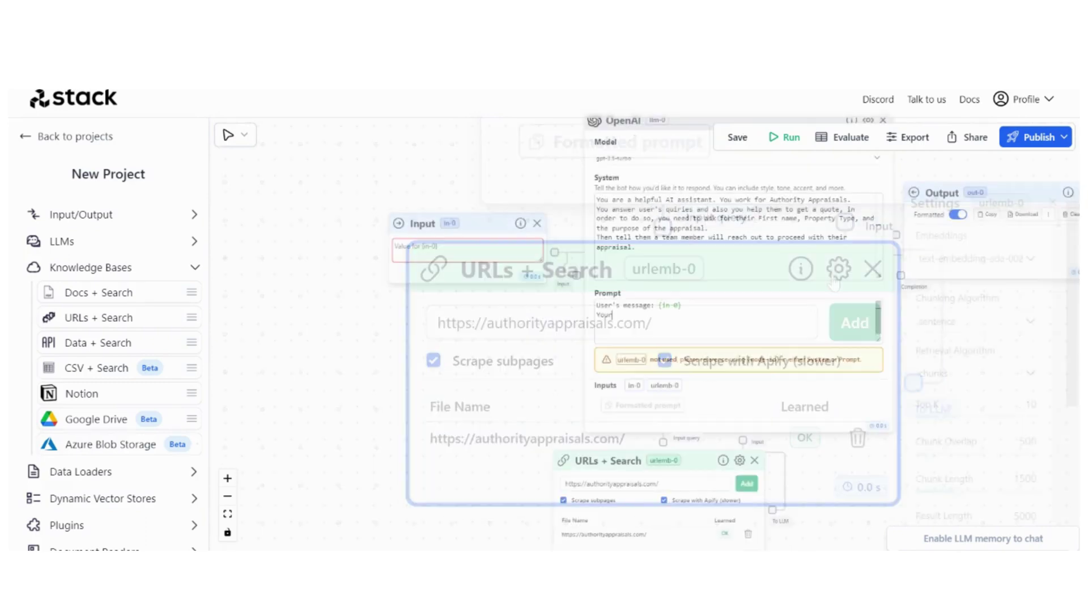
Add 'Your database: {urlemb-0}' to the OpenAI prompt.
{"action": "type", "text": "tabas"}
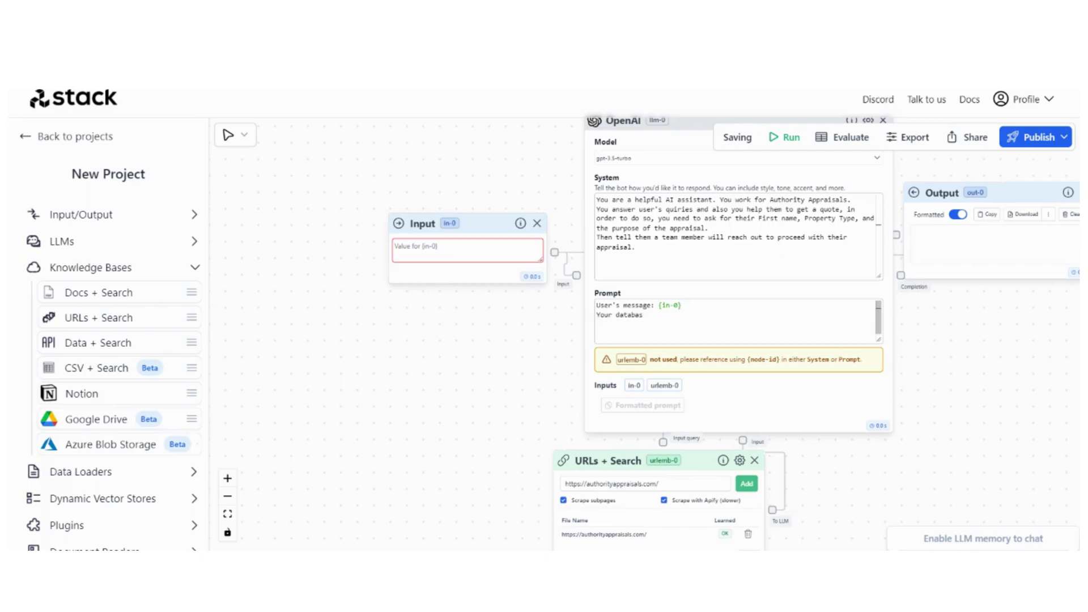
{"action": "type", "text": "e: {"}
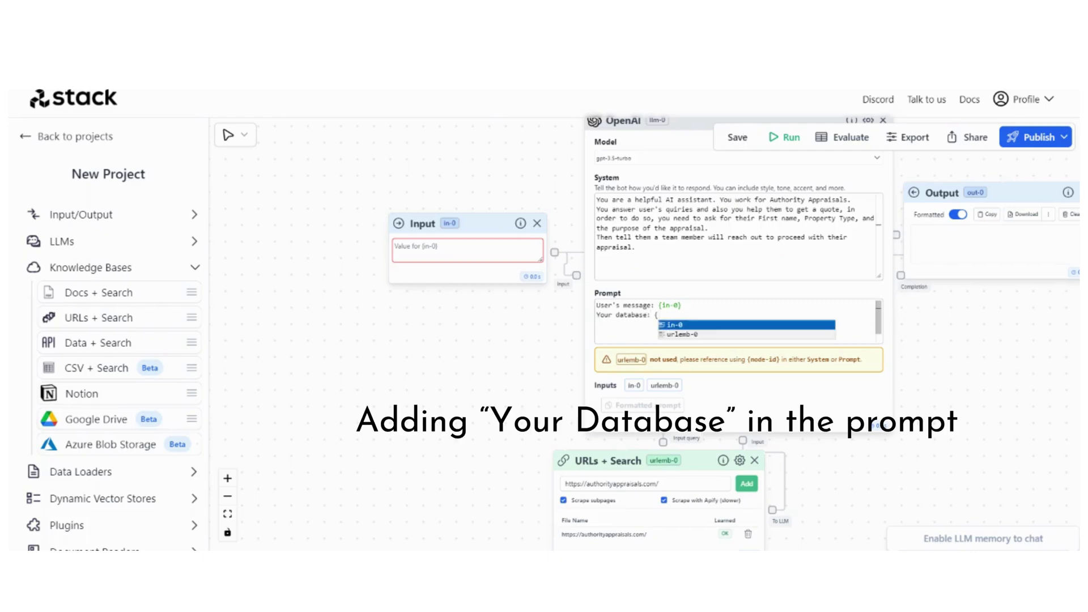
{"action": "key", "text": "Down"}
{"action": "key", "text": "Return"}
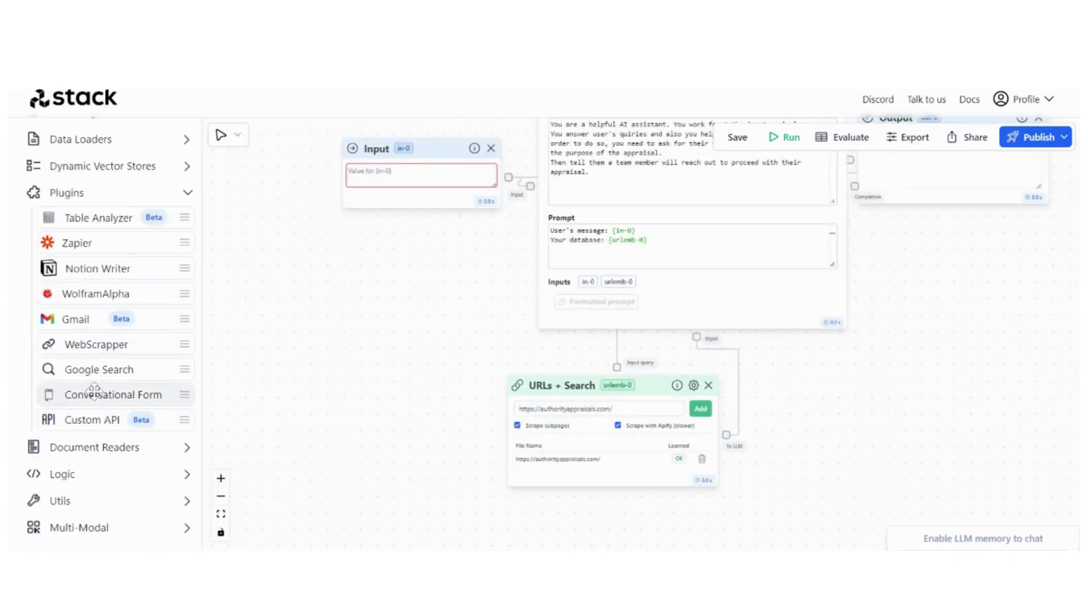
Add a Conversational Form node, shift the URLs + Search node left, and select the form.
{"action": "left_click_drag", "start_coordinate": [110, 391], "coordinate": [732, 372]}
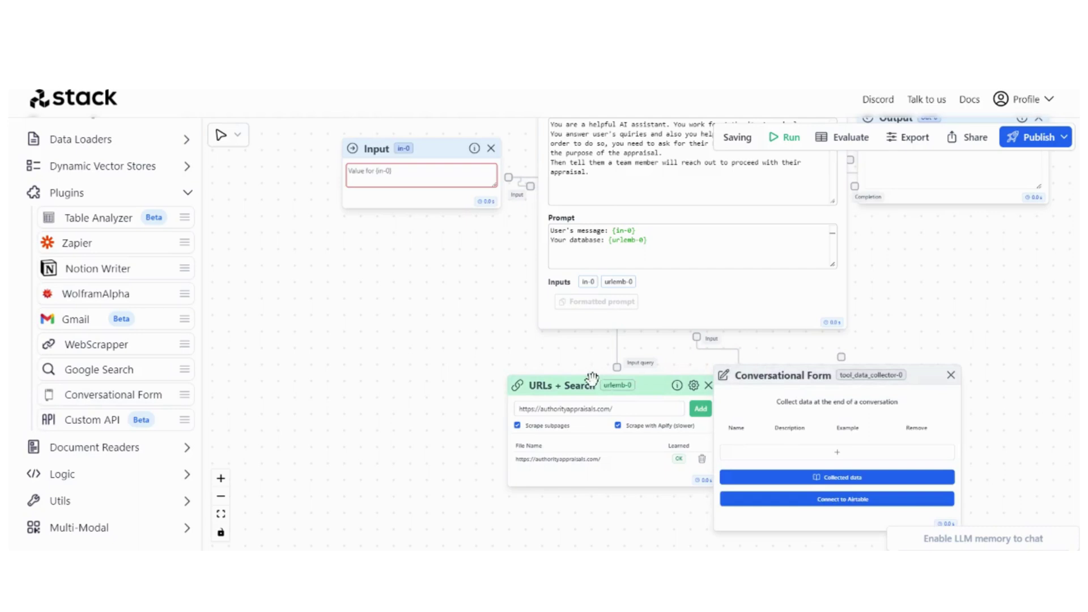
{"action": "left_click_drag", "start_coordinate": [596, 381], "coordinate": [524, 382]}
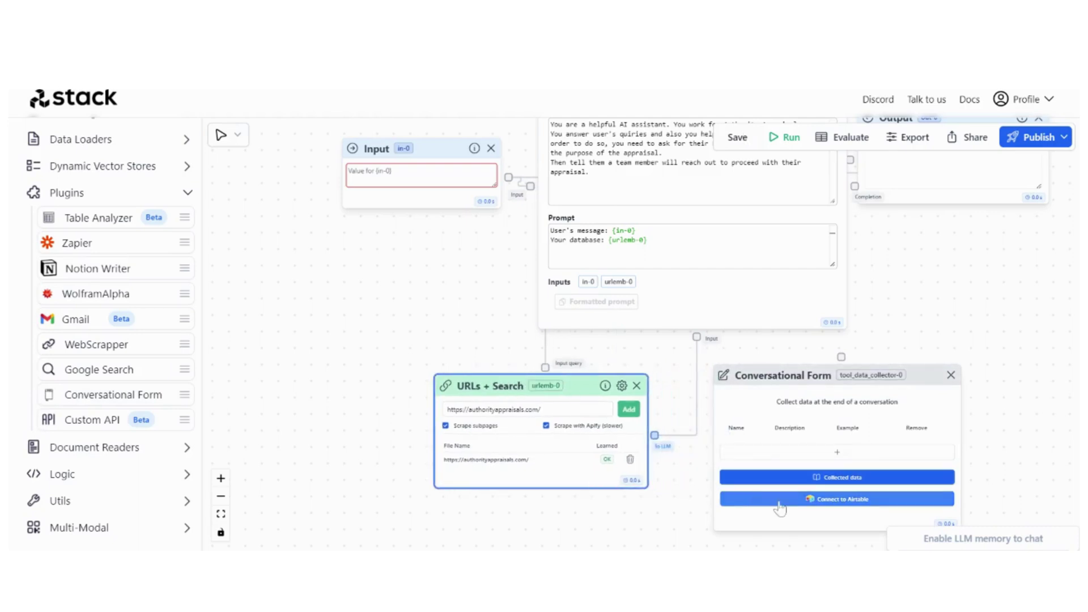
{"action": "scroll", "coordinate": [861, 351], "scroll_direction": "up", "scroll_amount": 2}
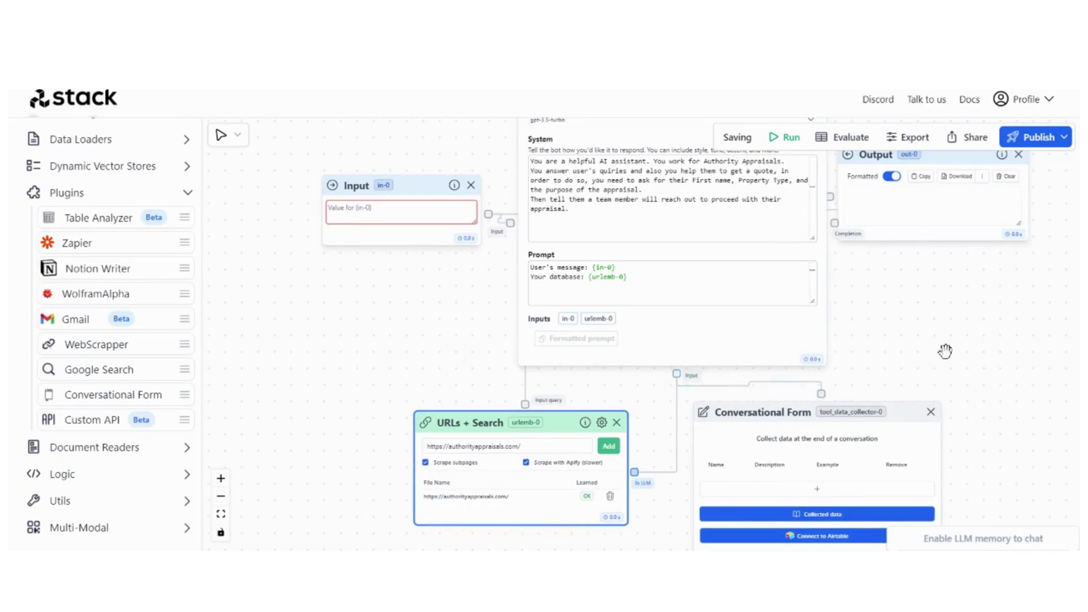
{"action": "scroll", "coordinate": [945, 352], "scroll_direction": "down", "scroll_amount": 4}
{"action": "left_click", "coordinate": [874, 341]}
{"action": "scroll", "coordinate": [906, 346], "scroll_direction": "up", "scroll_amount": 3}
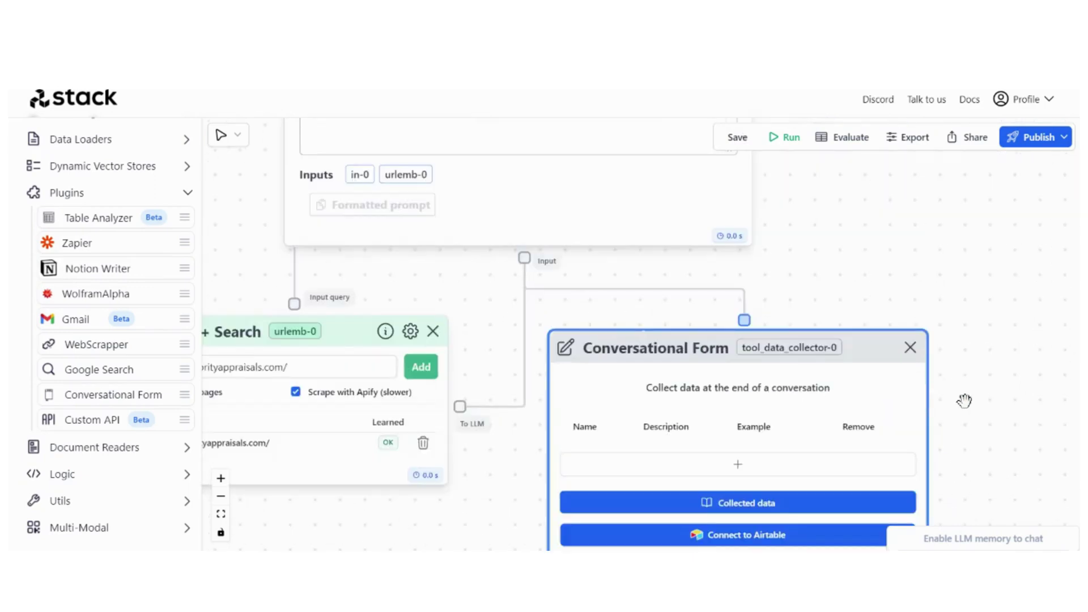
{"action": "scroll", "coordinate": [913, 343], "scroll_direction": "down", "scroll_amount": 2}
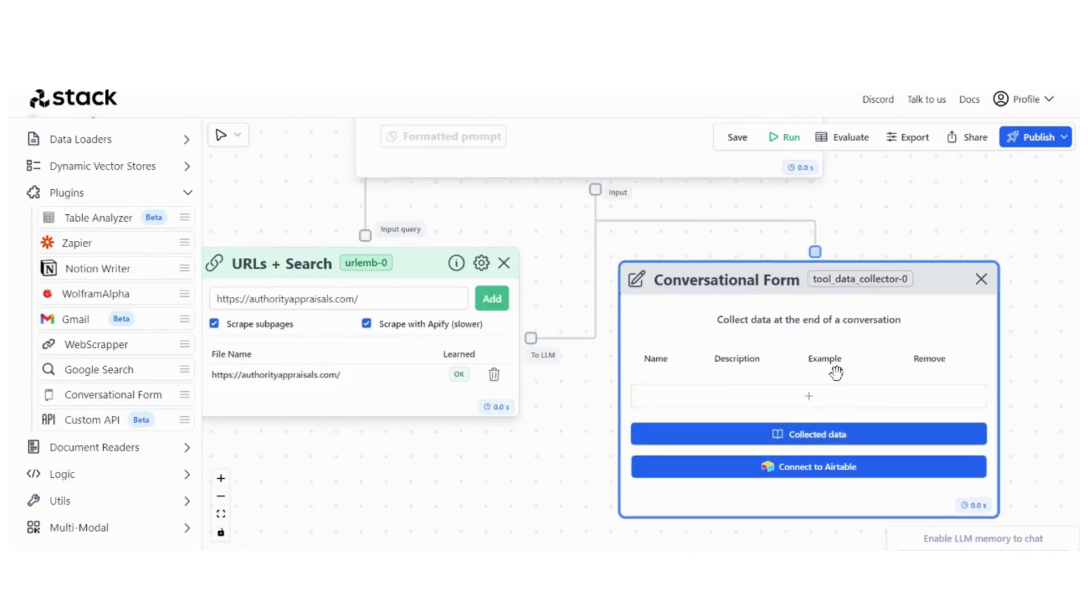
Add form fields for first name, property type and appraisal reason with examples John, Residential, Insurance.
{"action": "left_click", "coordinate": [829, 396]}
{"action": "left_click", "coordinate": [657, 391]}
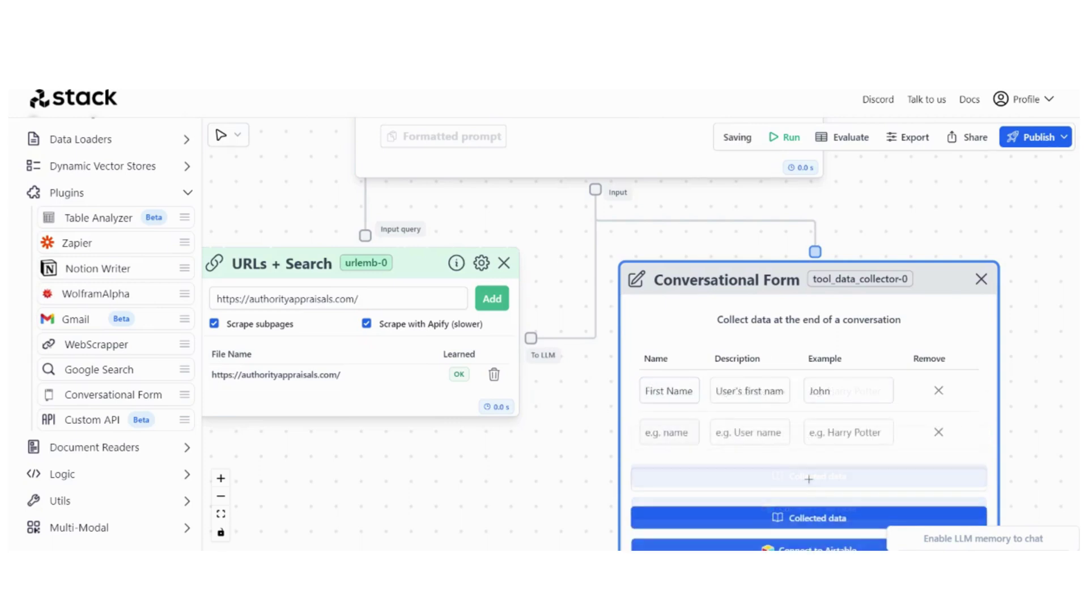
{"action": "left_click", "coordinate": [669, 432]}
{"action": "type", "text": "Property ty"}
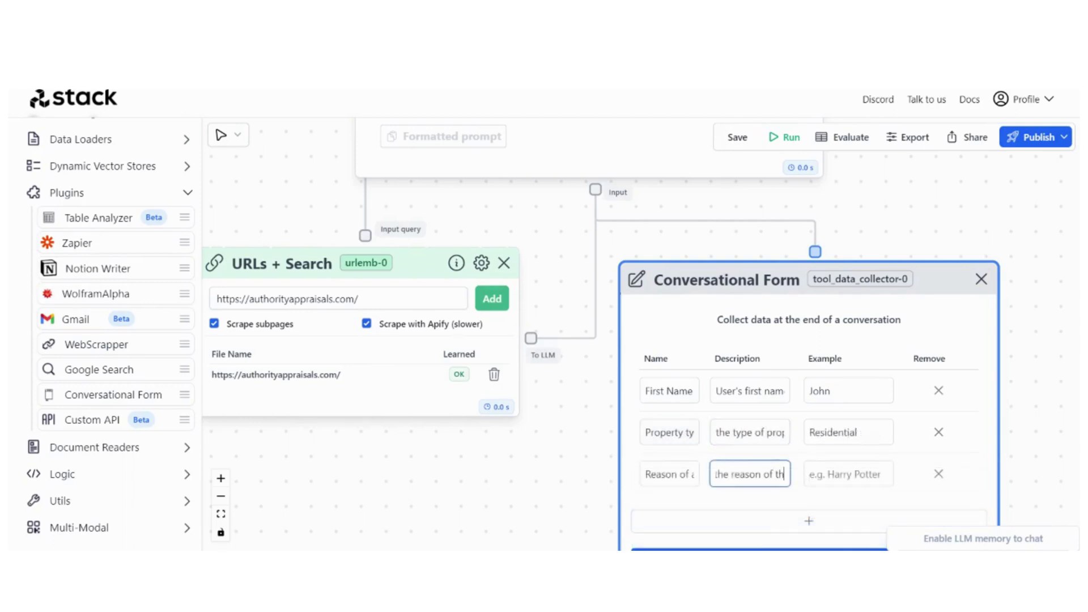
{"action": "left_click_drag", "start_coordinate": [785, 474], "coordinate": [705, 470]}
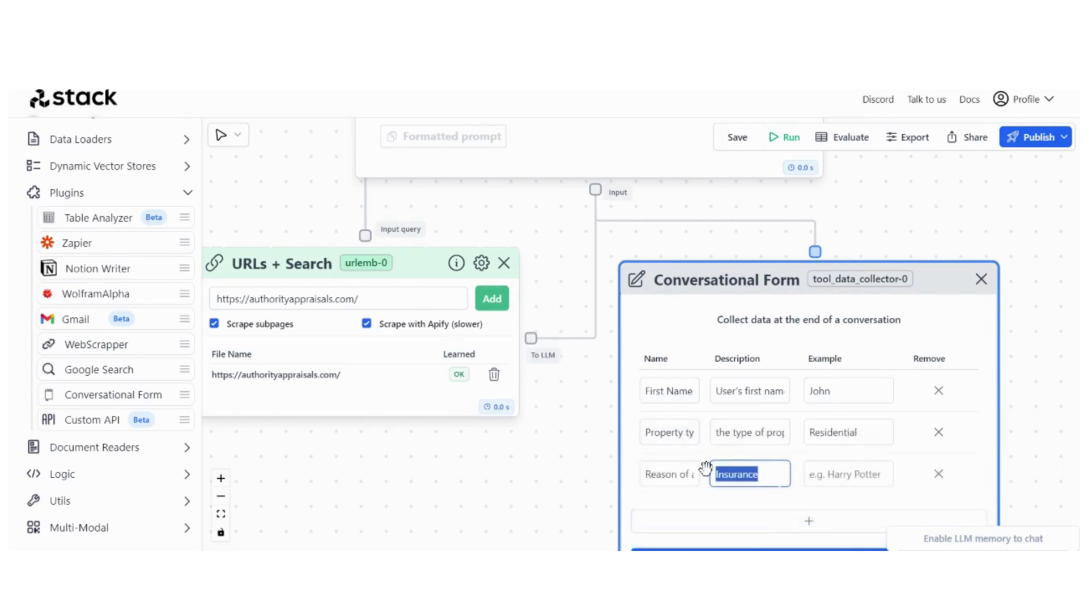
{"action": "type", "text": "the reason of th"}
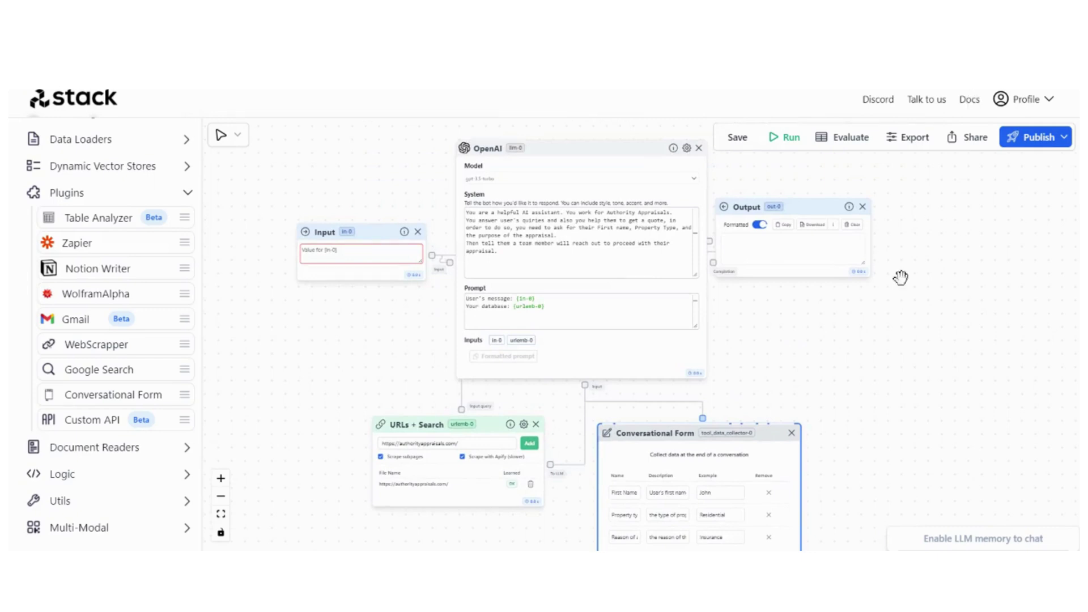
Publish the Stack AI flow and run it with the test message 'hi'.
{"action": "left_click", "coordinate": [1023, 146]}
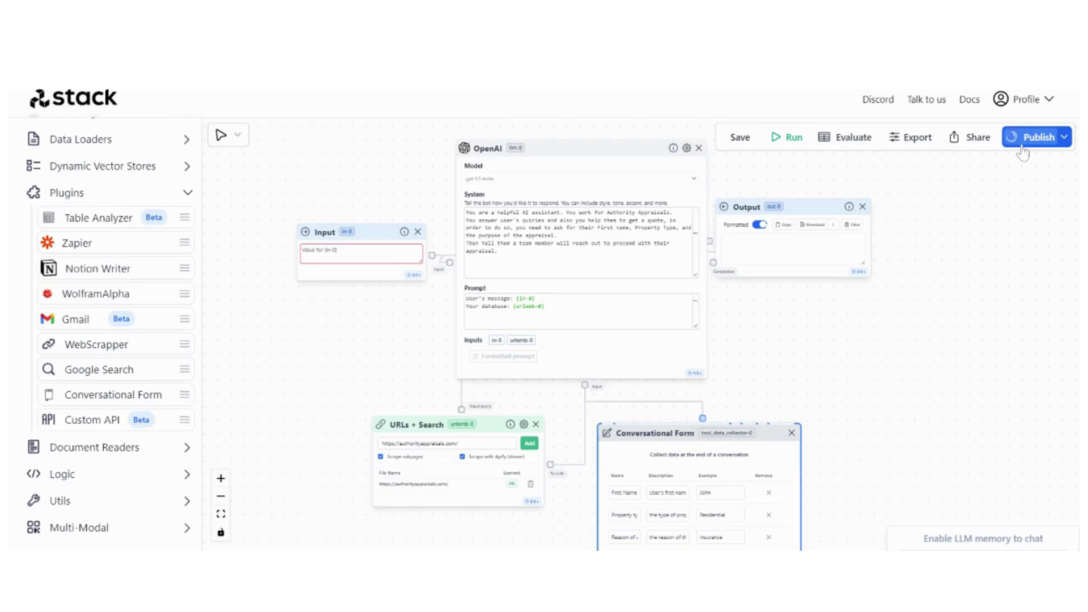
{"action": "scroll", "coordinate": [318, 244], "scroll_direction": "up", "scroll_amount": 2}
{"action": "left_click", "coordinate": [374, 254]}
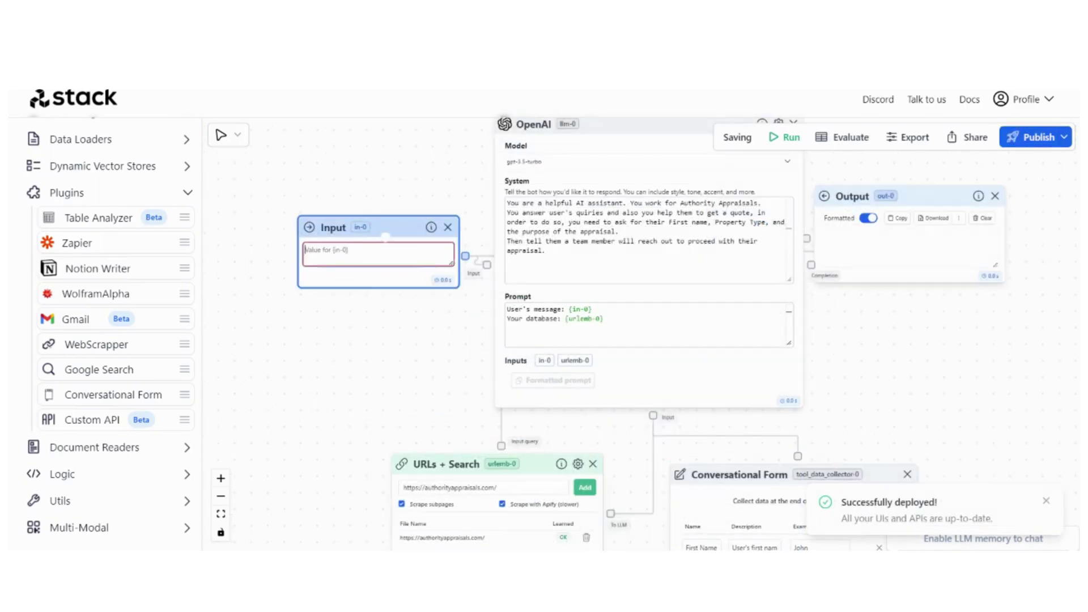
{"action": "type", "text": "hi"}
{"action": "left_click", "coordinate": [786, 137]}
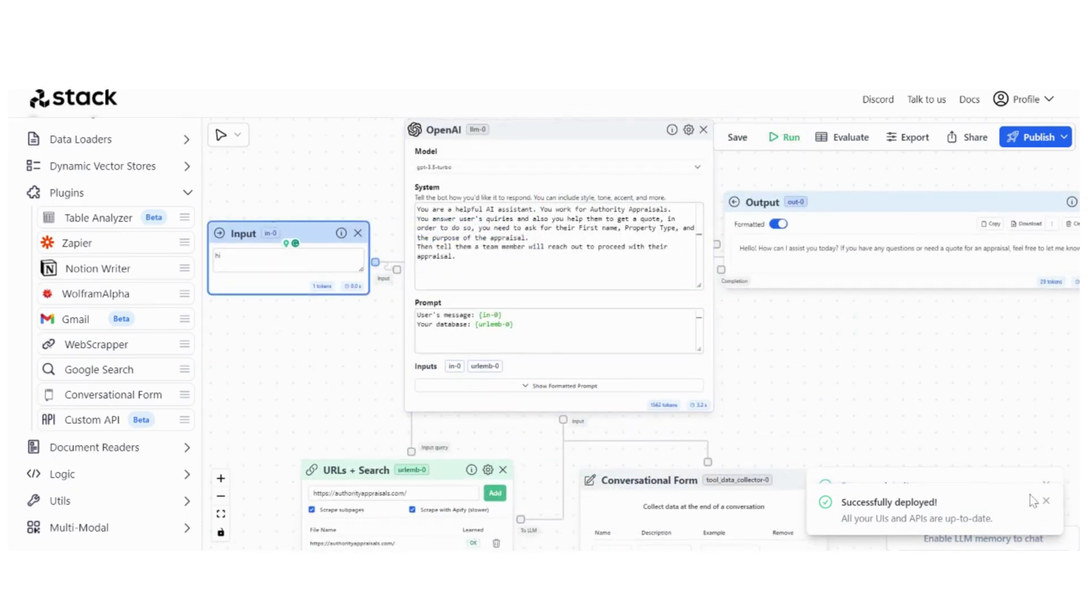
{"action": "left_click", "coordinate": [1046, 501]}
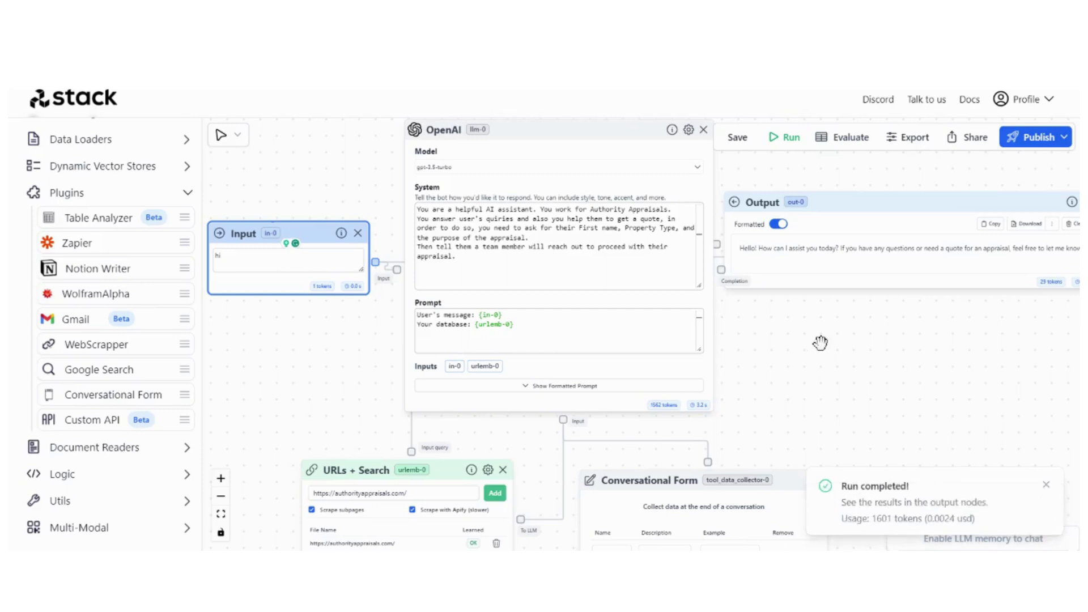
{"action": "left_click_drag", "start_coordinate": [803, 344], "coordinate": [848, 360]}
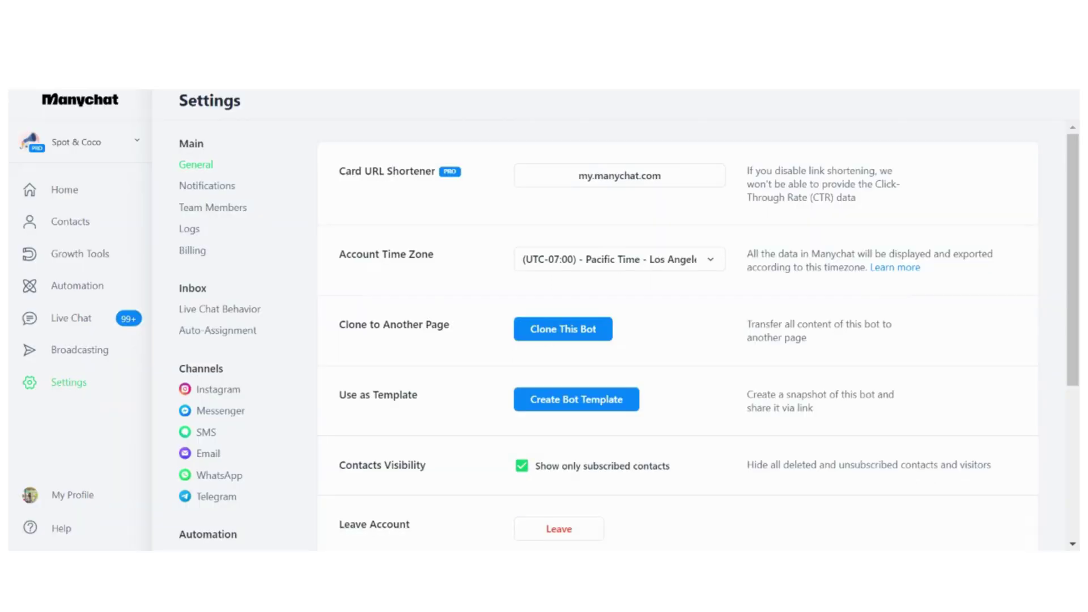
Go to ManyChat Automation and create a new flow with + New Flow.
{"action": "left_click", "coordinate": [85, 285]}
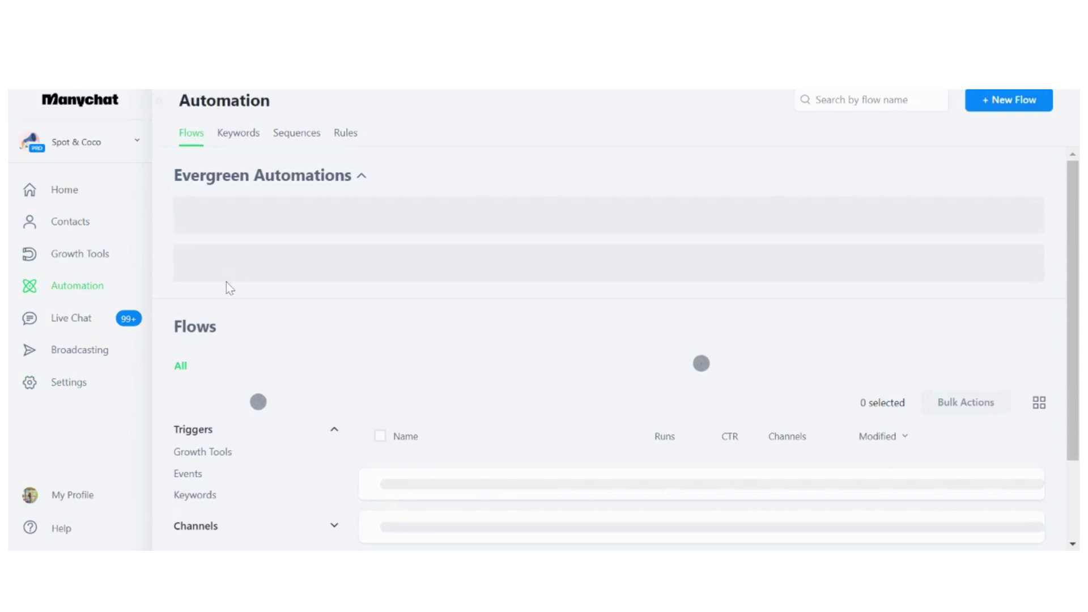
{"action": "scroll", "coordinate": [431, 340], "scroll_direction": "down", "scroll_amount": 3}
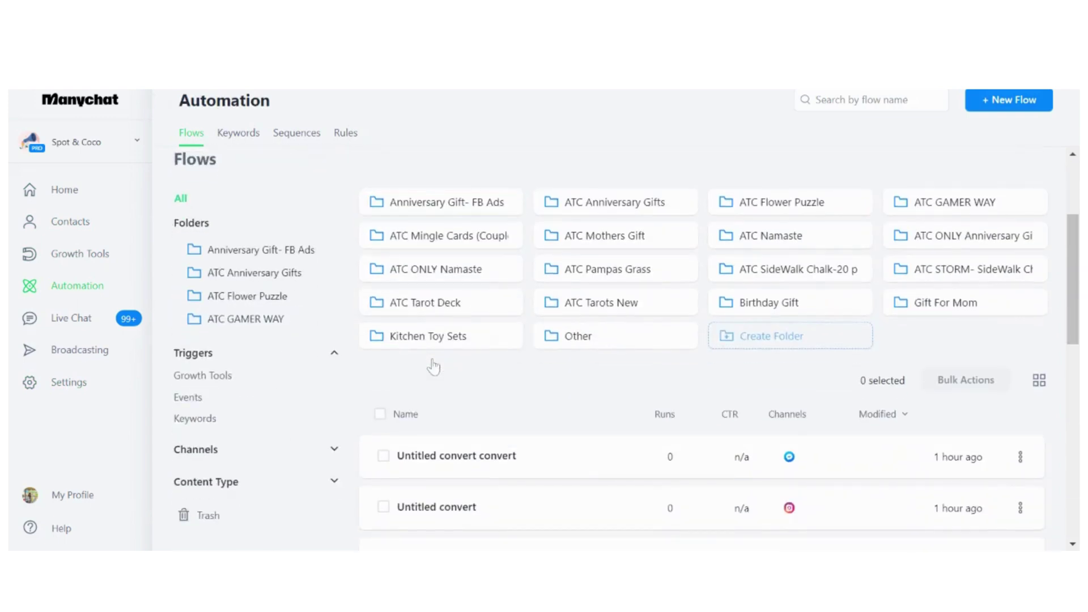
{"action": "left_click", "coordinate": [1001, 104]}
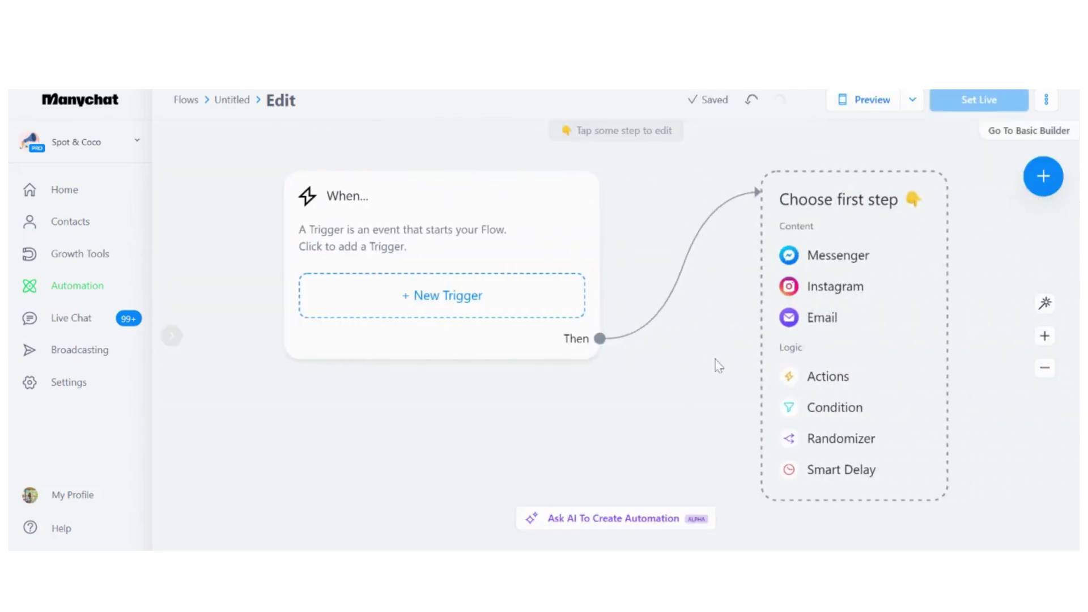
{"action": "scroll", "coordinate": [718, 366], "scroll_direction": "right", "scroll_amount": 10}
{"action": "scroll", "coordinate": [425, 279], "scroll_direction": "left", "scroll_amount": 5}
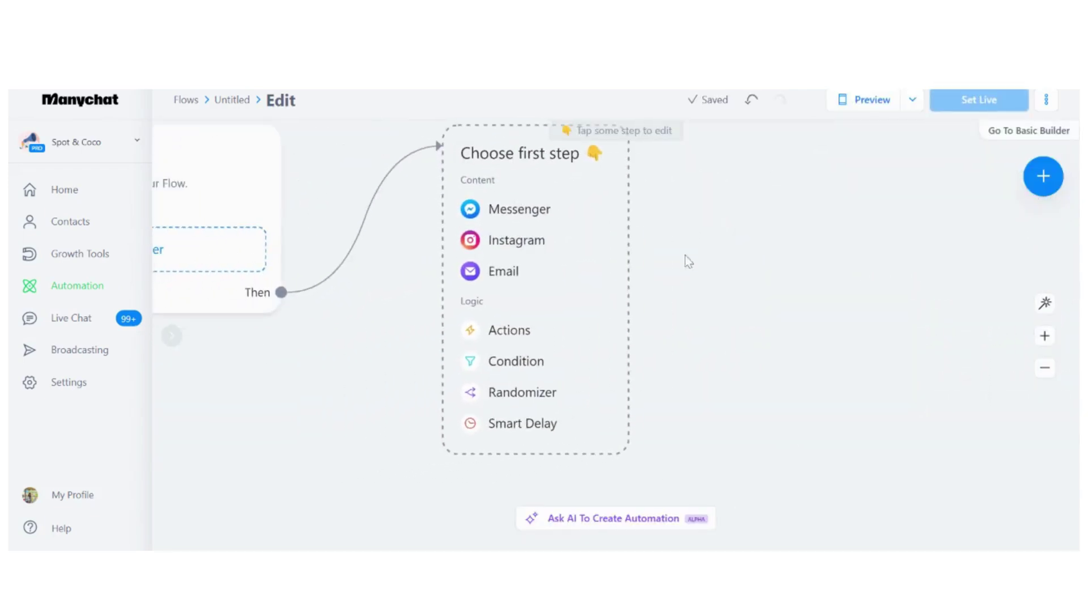
{"action": "scroll", "coordinate": [284, 332], "scroll_direction": "down", "scroll_amount": 2}
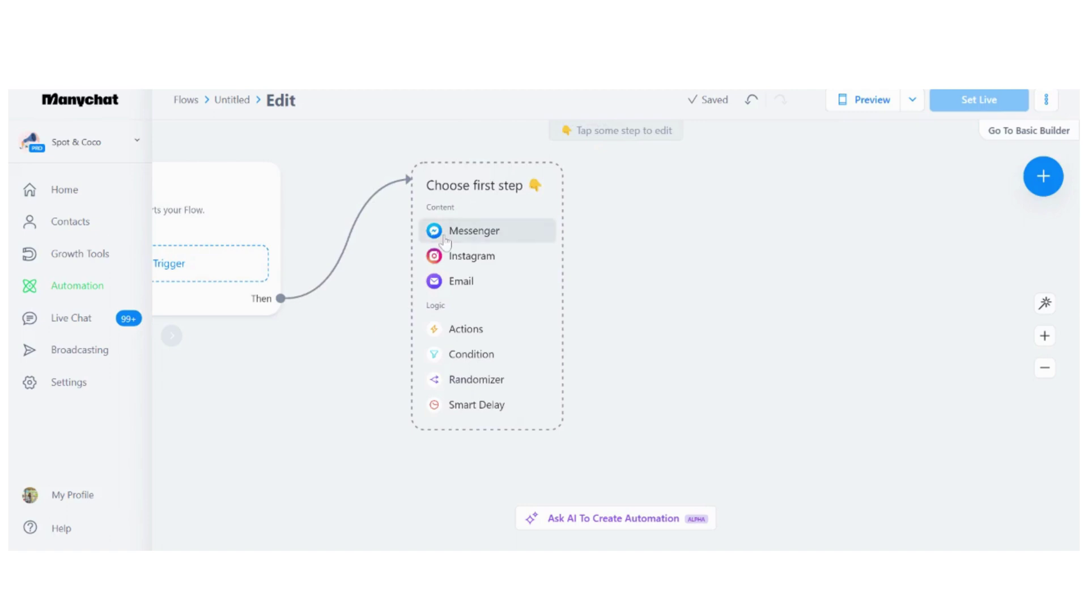
Make the first step a Messenger message and delete its default text block.
{"action": "left_click", "coordinate": [445, 238]}
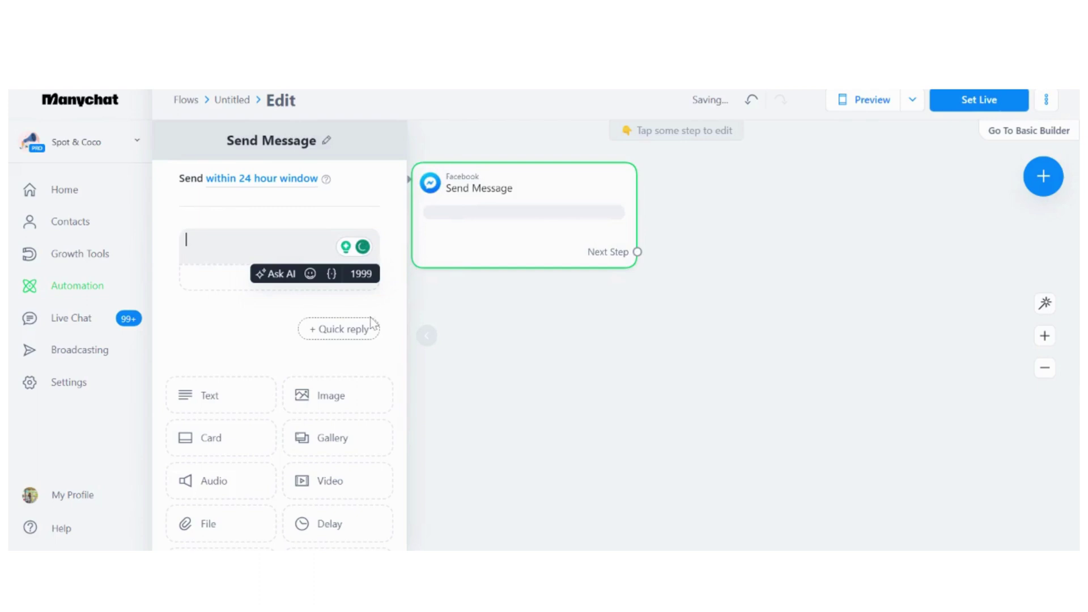
{"action": "left_click", "coordinate": [393, 244]}
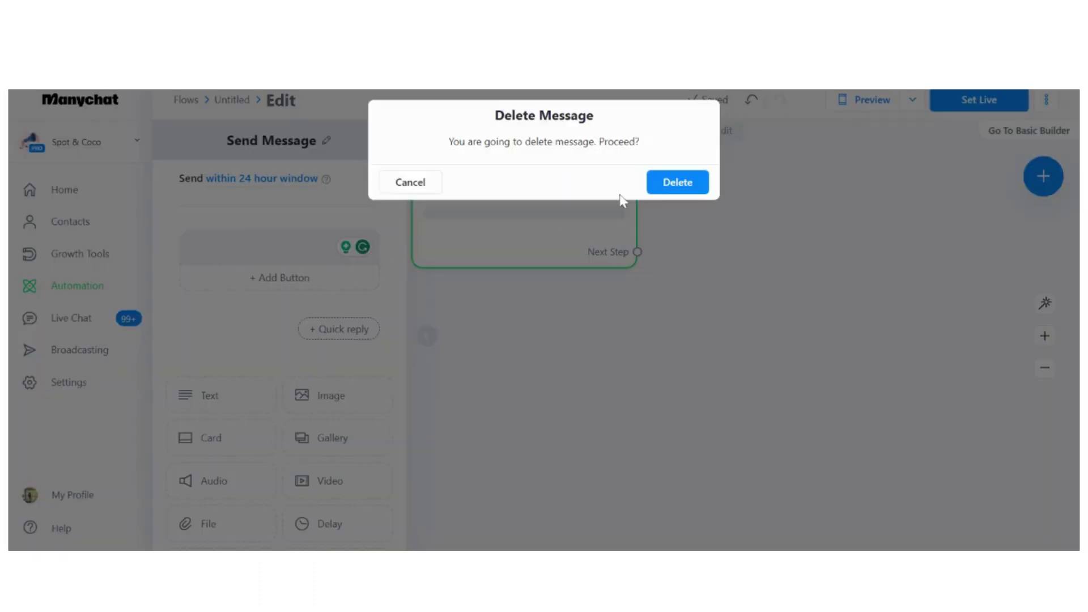
{"action": "left_click", "coordinate": [650, 188]}
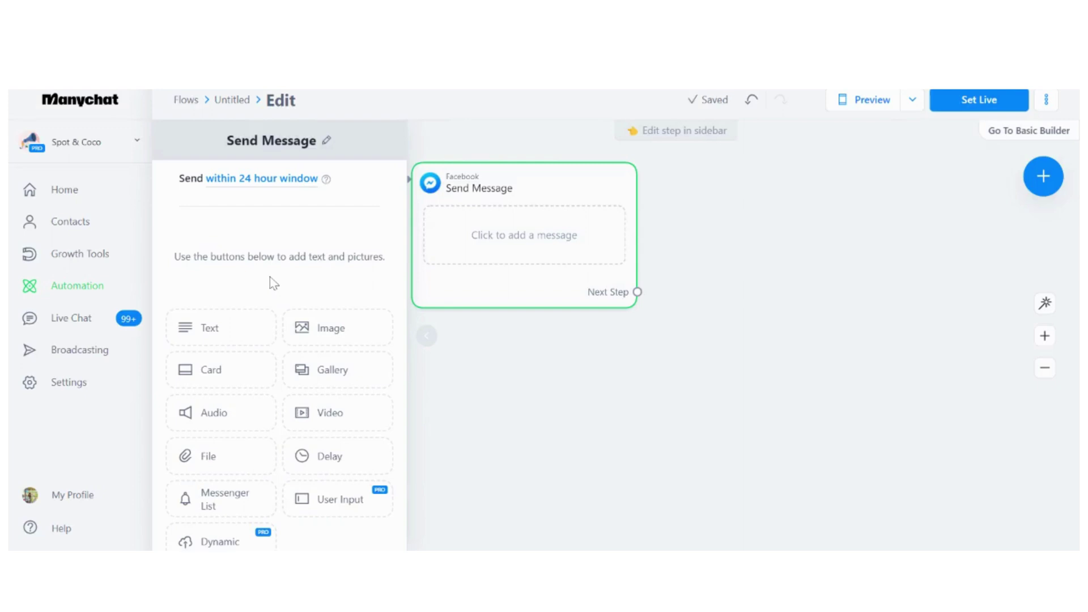
{"action": "mouse_move", "coordinate": [472, 295]}
{"action": "left_click_drag", "start_coordinate": [515, 202], "coordinate": [537, 226]}
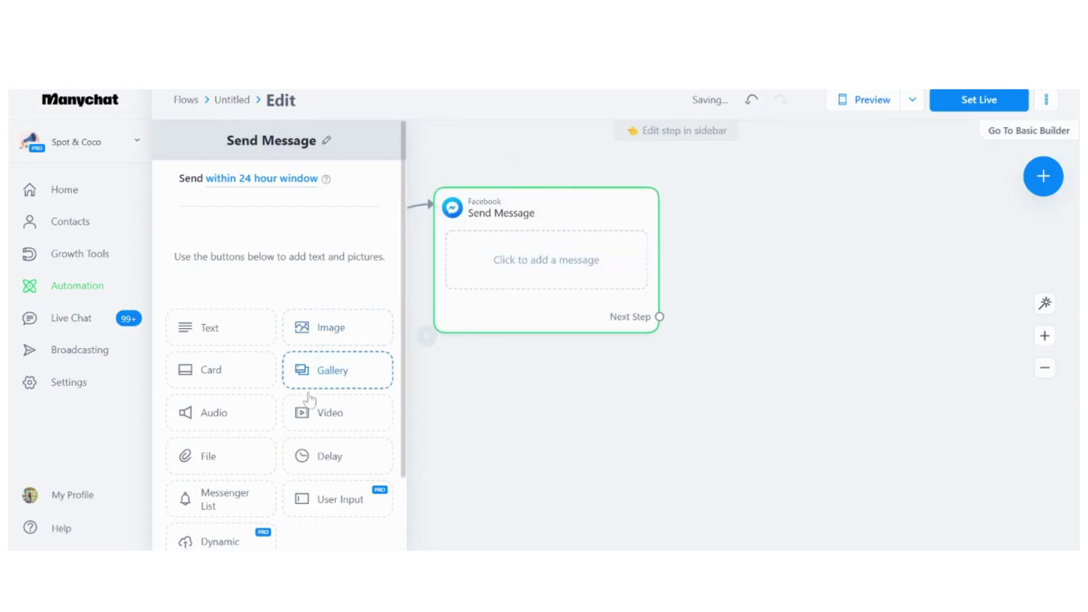
{"action": "scroll", "coordinate": [319, 450], "scroll_direction": "down", "scroll_amount": 2}
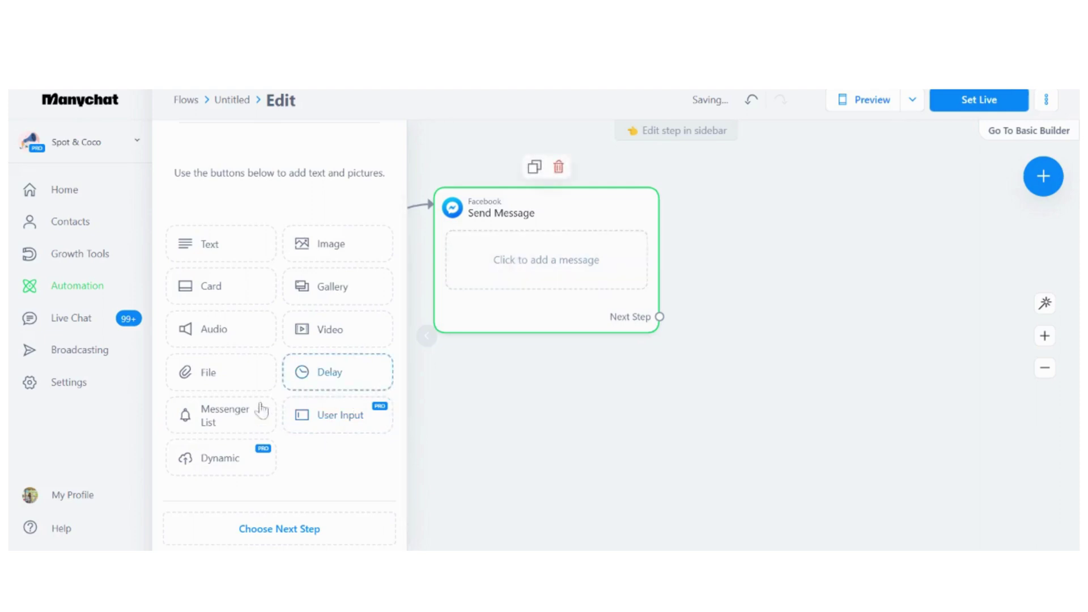
Add a User Input block that saves the reply to the custom field 'stack'.
{"action": "left_click", "coordinate": [334, 417]}
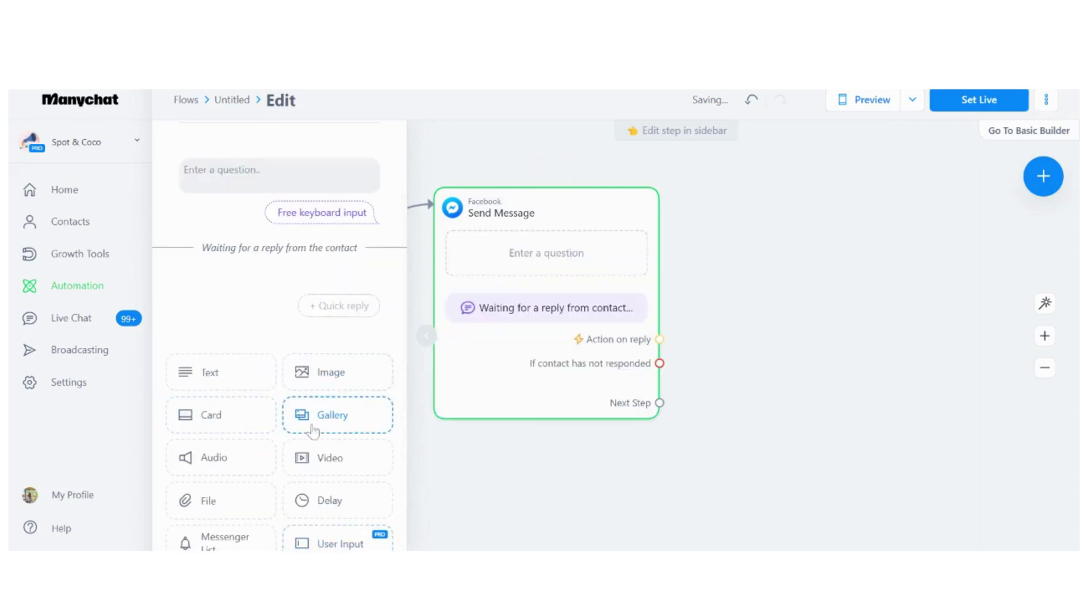
{"action": "left_click", "coordinate": [506, 274]}
{"action": "left_click", "coordinate": [499, 236]}
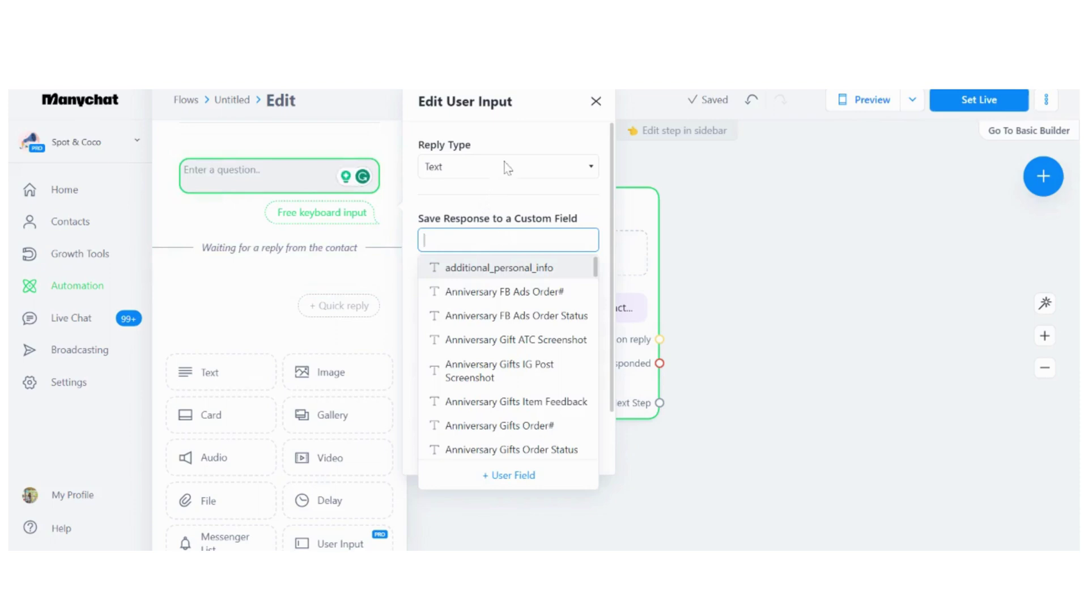
{"action": "left_click", "coordinate": [491, 246]}
{"action": "left_click", "coordinate": [491, 246]}
{"action": "type", "text": "stac"}
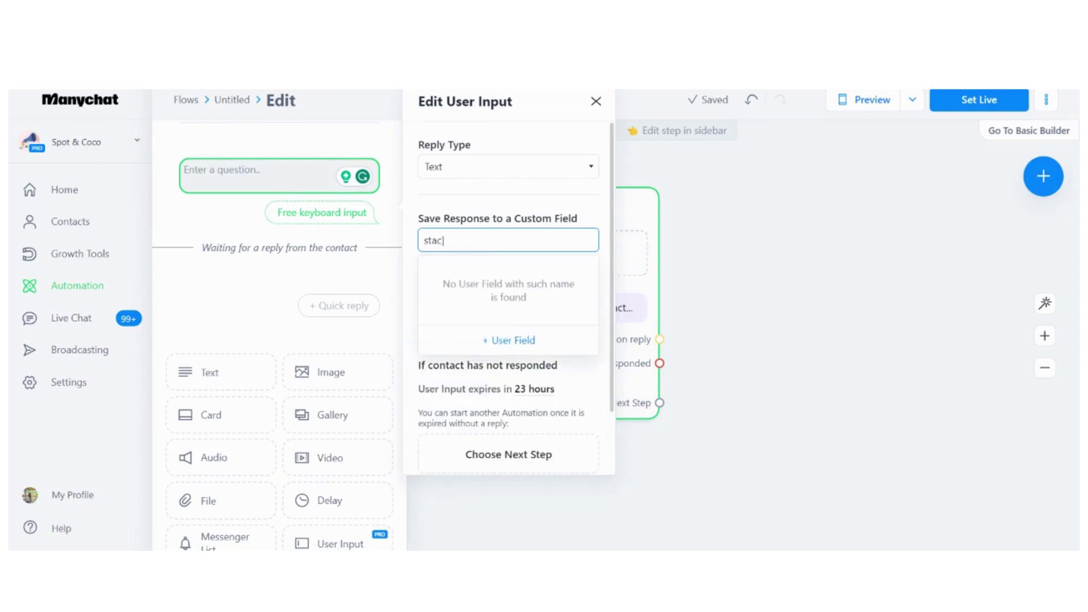
{"action": "type", "text": "k"}
{"action": "key", "text": "Return"}
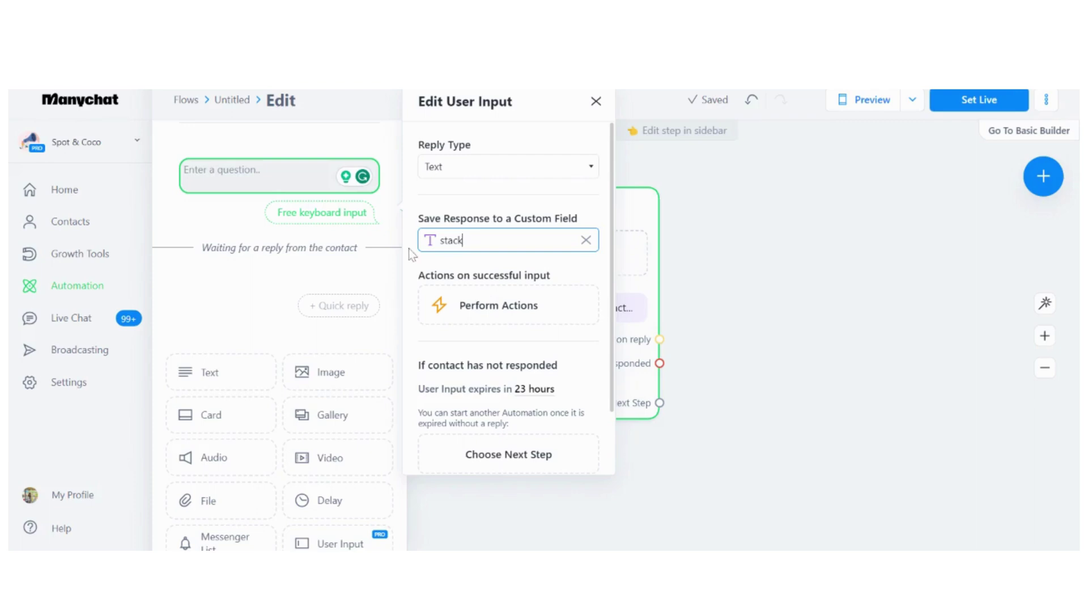
Close the user input settings and drag out a new next step from the message.
{"action": "left_click", "coordinate": [266, 172]}
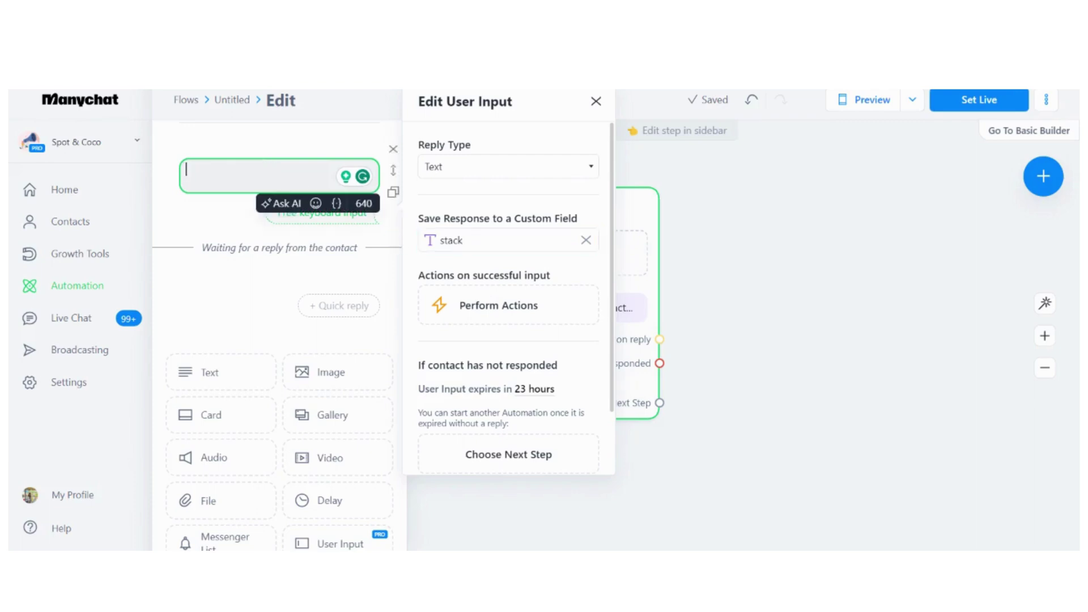
{"action": "left_click", "coordinate": [731, 196]}
{"action": "left_click_drag", "start_coordinate": [610, 369], "coordinate": [686, 330]}
Add an Actions step with a Make External Request action and bring up its request settings.
{"action": "left_click", "coordinate": [725, 380]}
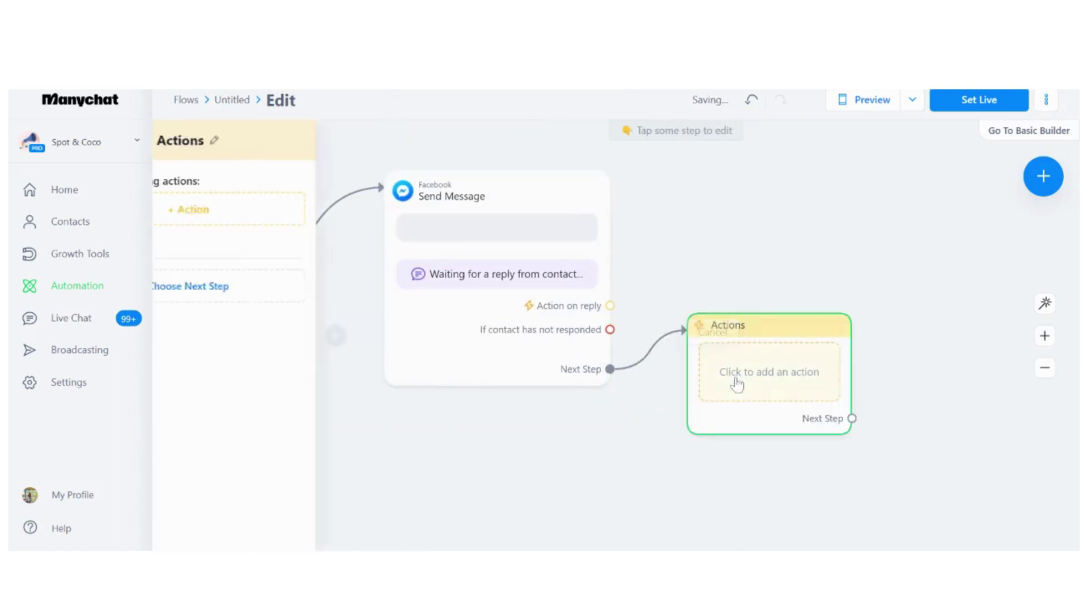
{"action": "left_click", "coordinate": [310, 210]}
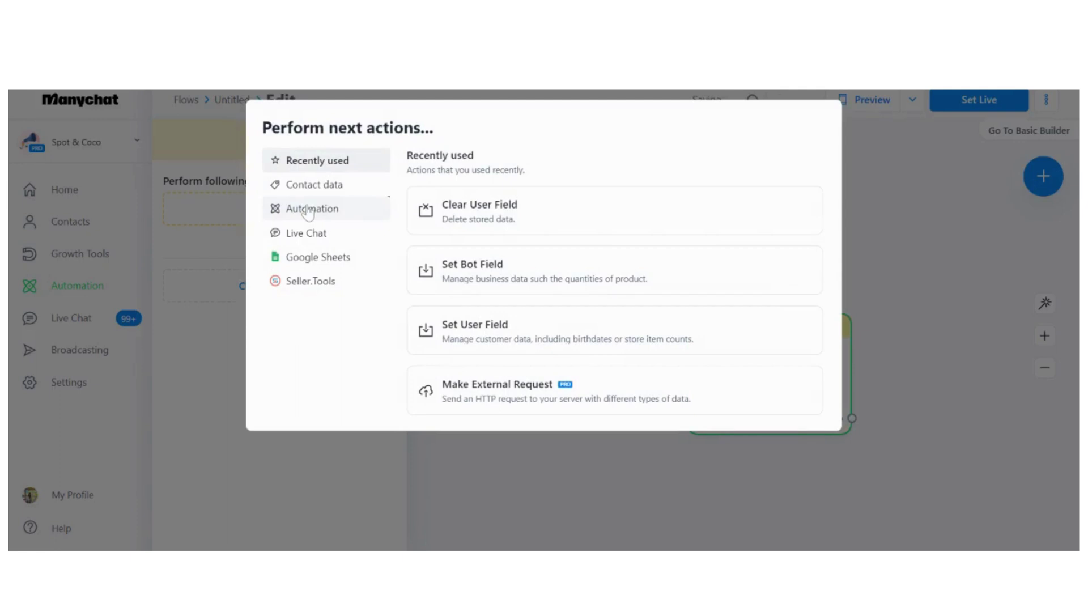
{"action": "left_click", "coordinate": [308, 211]}
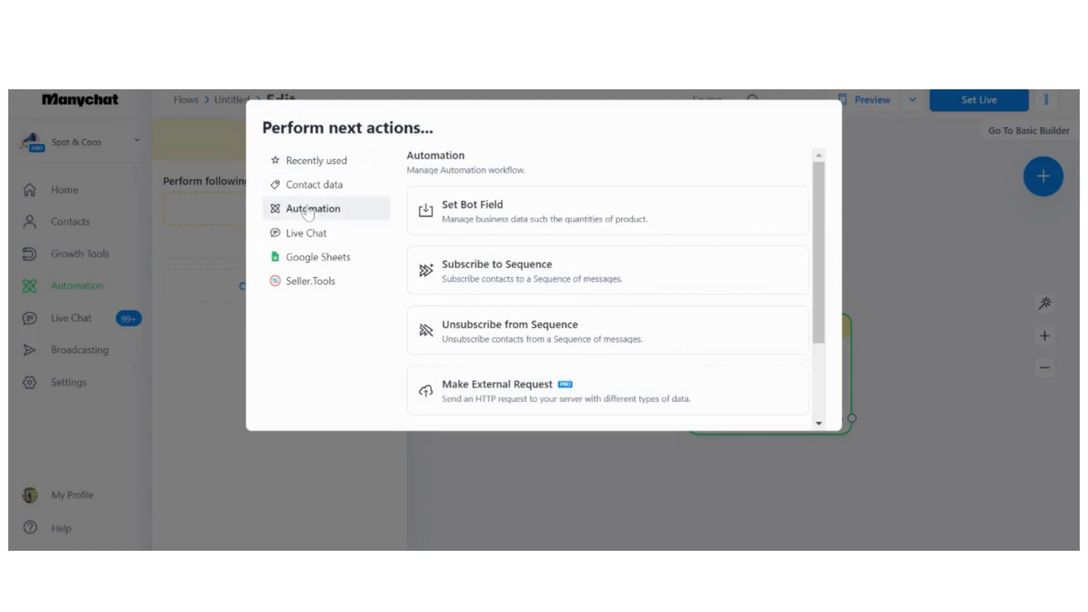
{"action": "left_click", "coordinate": [517, 394]}
{"action": "left_click", "coordinate": [228, 240]}
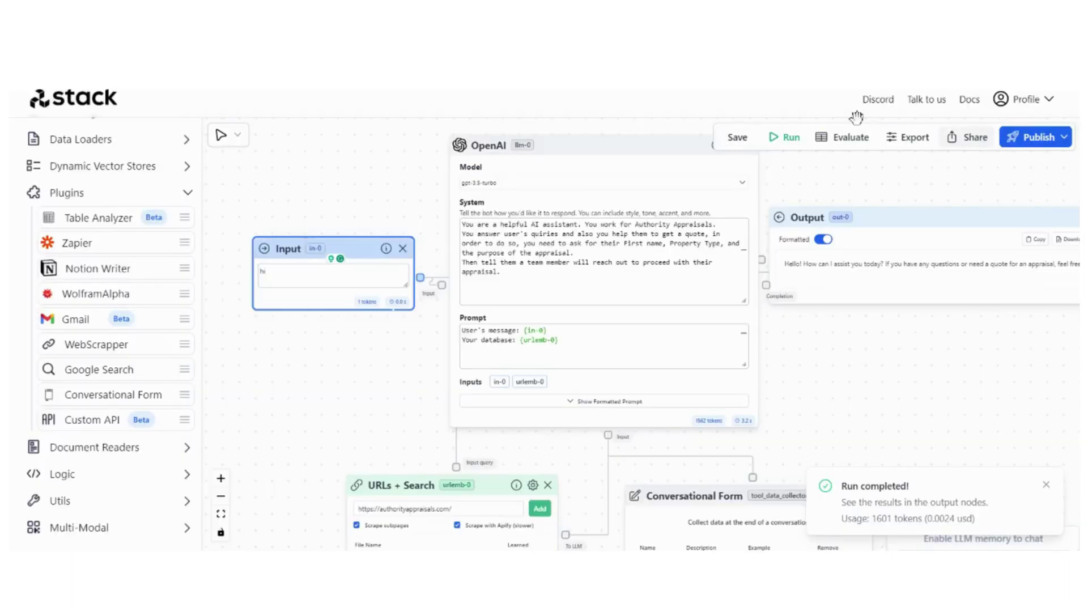
Export the Stack AI flow as a JavaScript API end-point with token shown, and copy the fetch URL.
{"action": "left_click", "coordinate": [907, 137]}
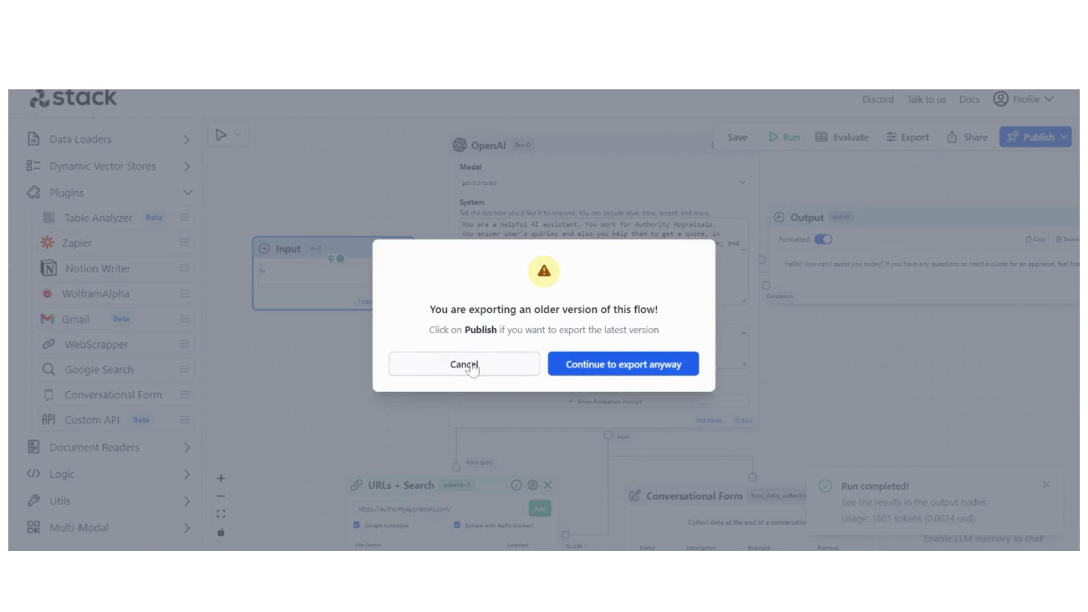
{"action": "left_click", "coordinate": [578, 365]}
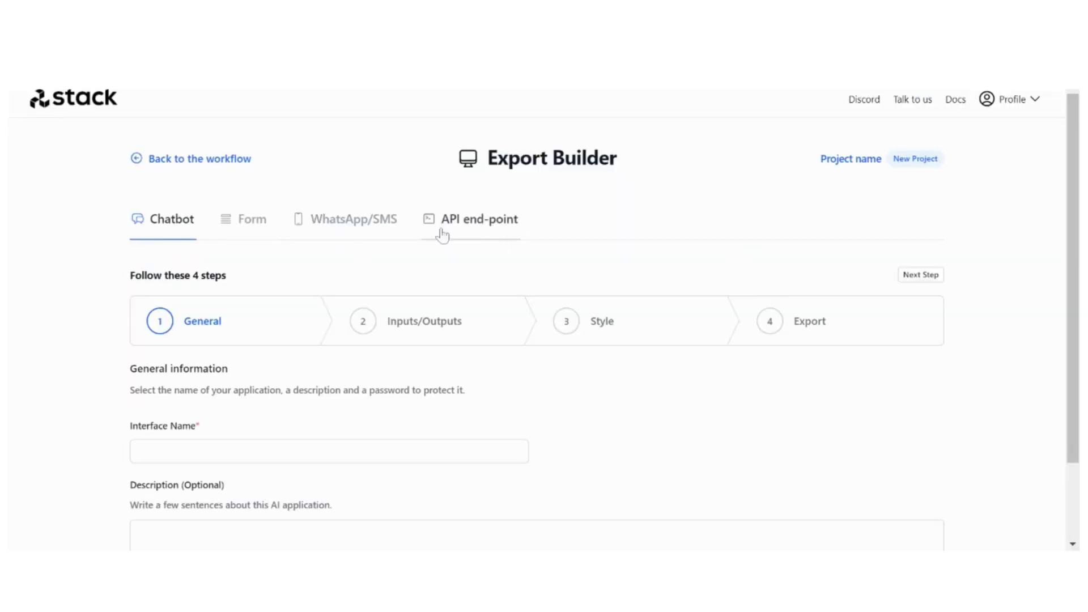
{"action": "left_click", "coordinate": [486, 236]}
{"action": "scroll", "coordinate": [487, 238], "scroll_direction": "down", "scroll_amount": 2}
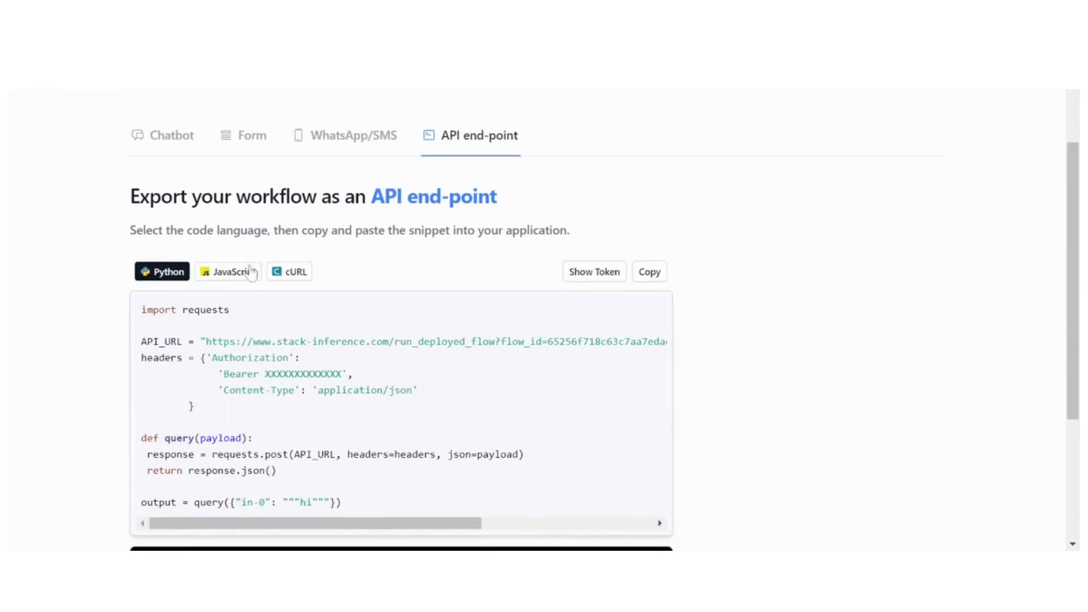
{"action": "left_click", "coordinate": [229, 271]}
{"action": "left_click", "coordinate": [620, 276]}
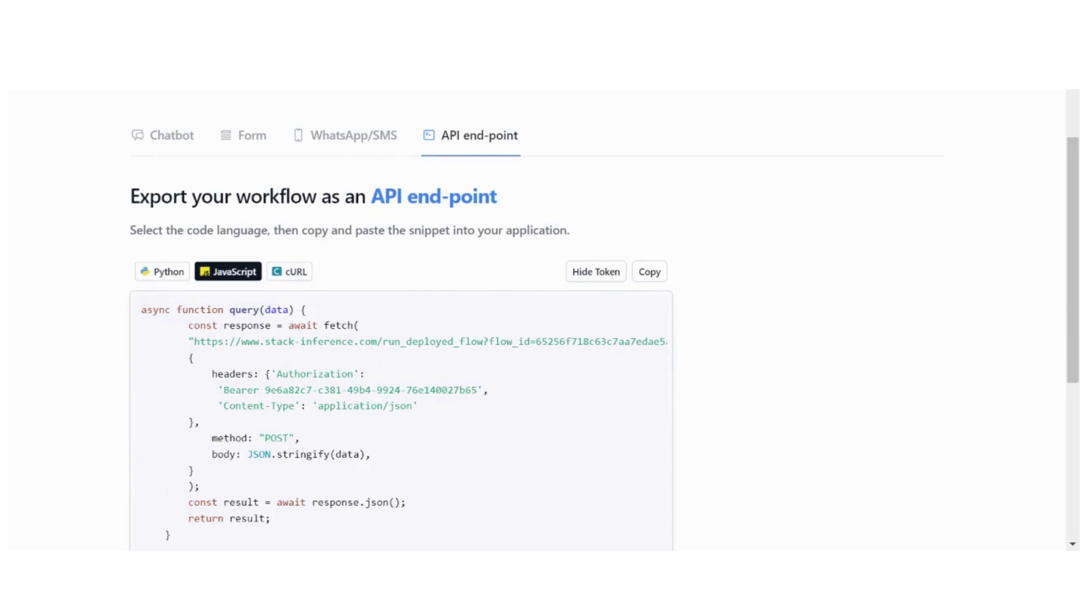
{"action": "left_click_drag", "start_coordinate": [194, 341], "coordinate": [652, 341]}
{"action": "key", "text": "ctrl+c"}
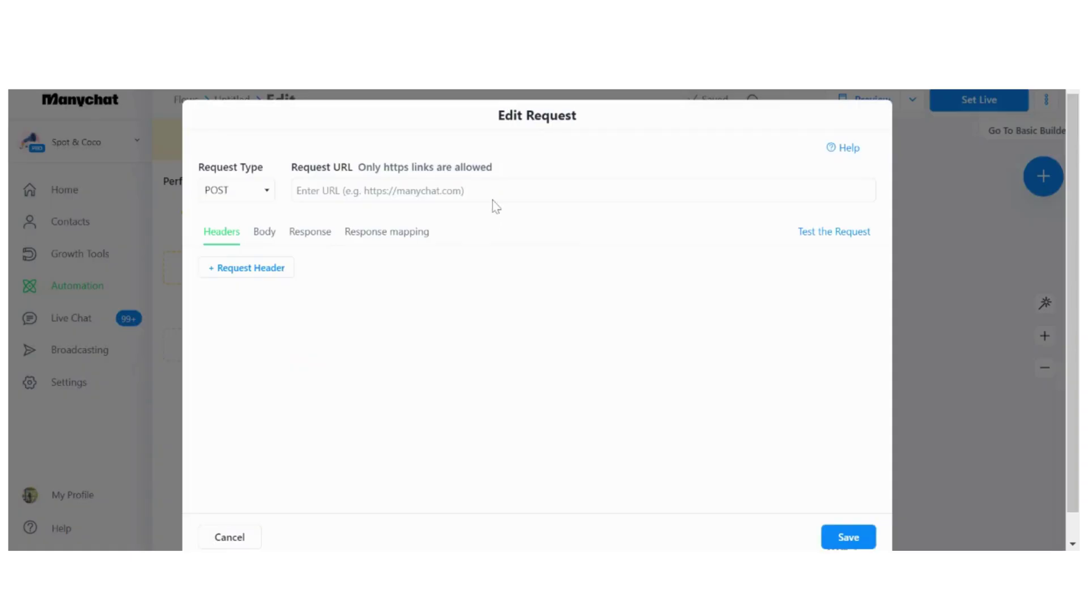
Paste the Stack AI endpoint as Request URL and add an Authorization header with the bearer token.
{"action": "left_click", "coordinate": [492, 200]}
{"action": "key", "text": "ctrl+v"}
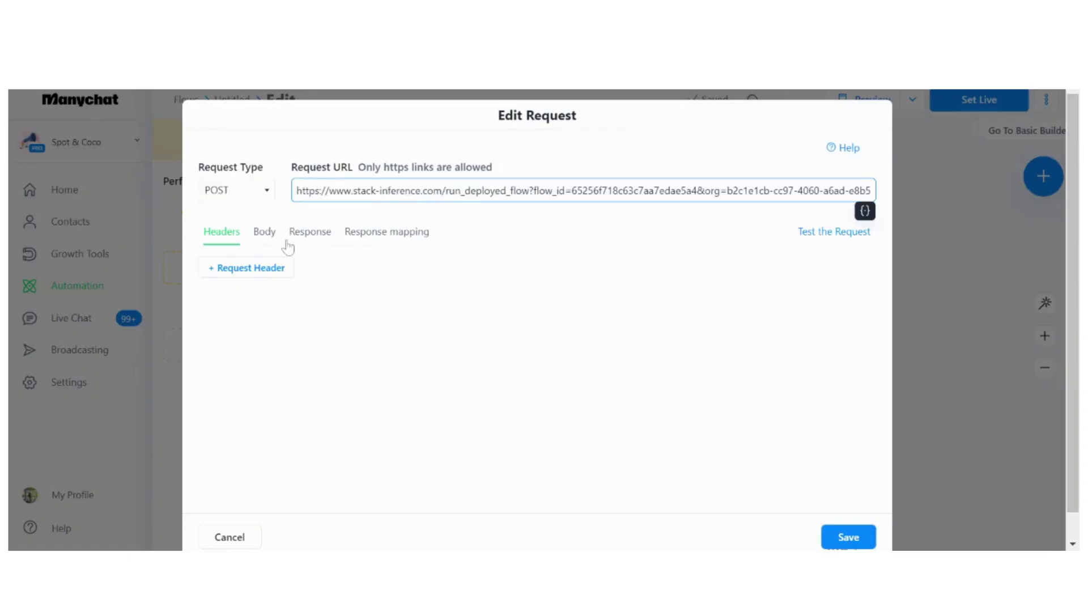
{"action": "left_click", "coordinate": [262, 271]}
{"action": "left_click", "coordinate": [264, 280]}
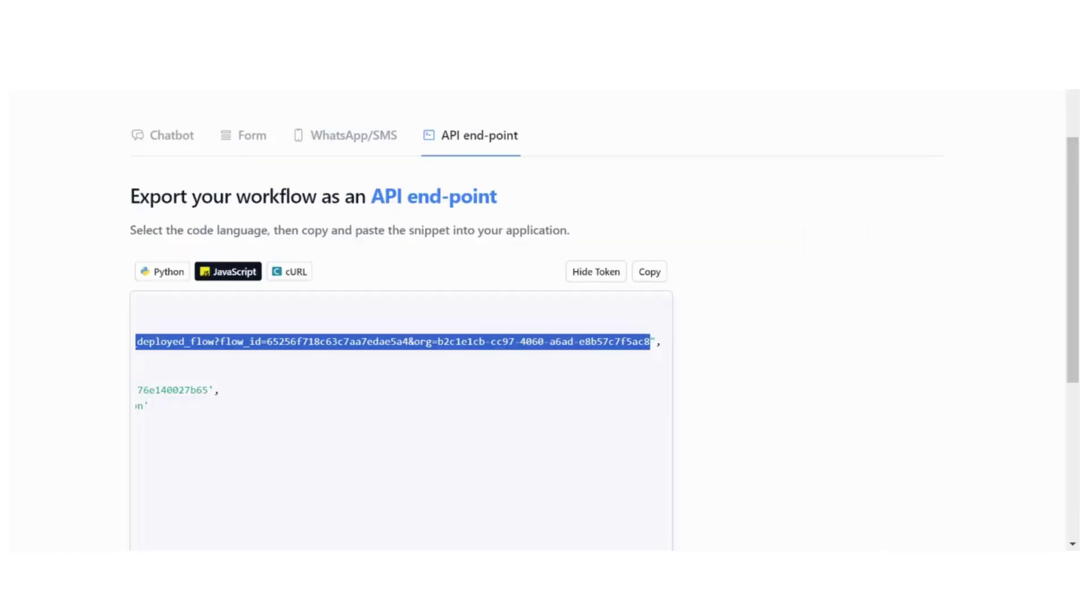
{"action": "scroll", "coordinate": [656, 469], "scroll_direction": "down", "scroll_amount": 1}
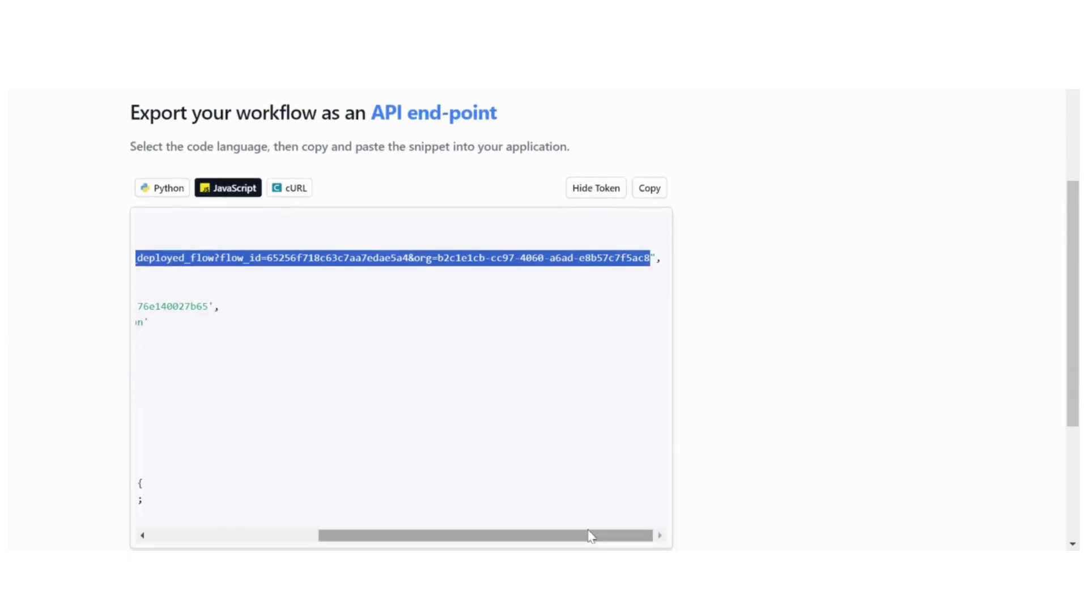
{"action": "left_click_drag", "start_coordinate": [589, 534], "coordinate": [424, 534]}
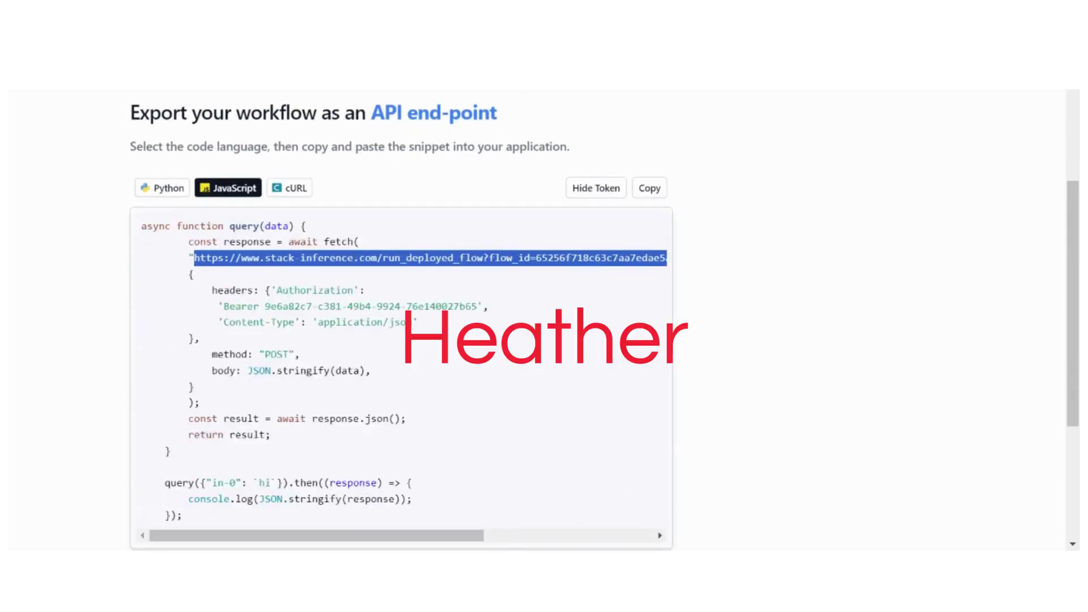
{"action": "double_click", "coordinate": [315, 291]}
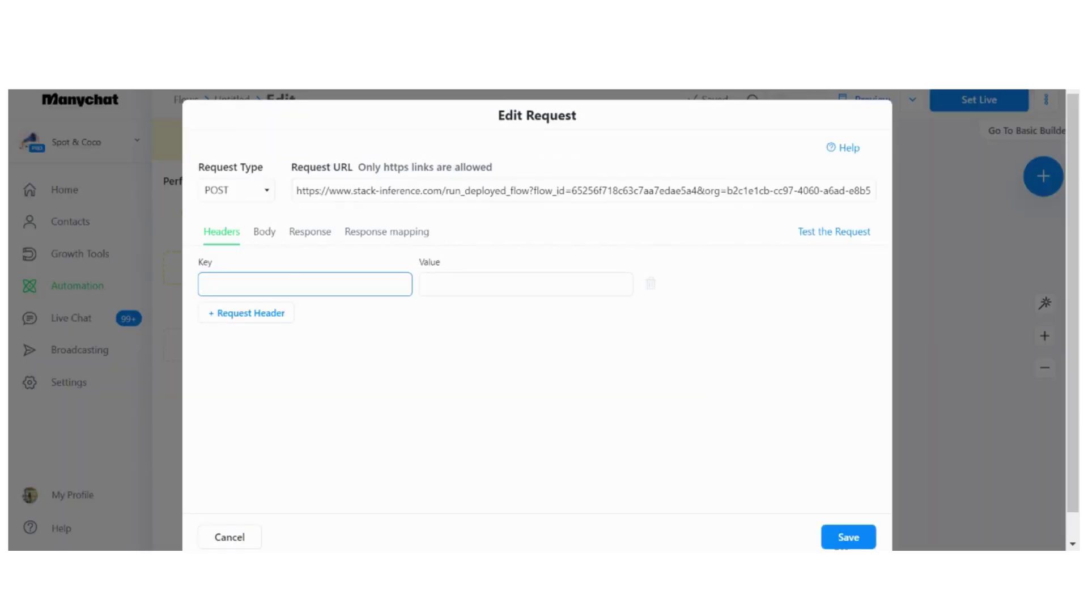
{"action": "type", "text": "Authorization"}
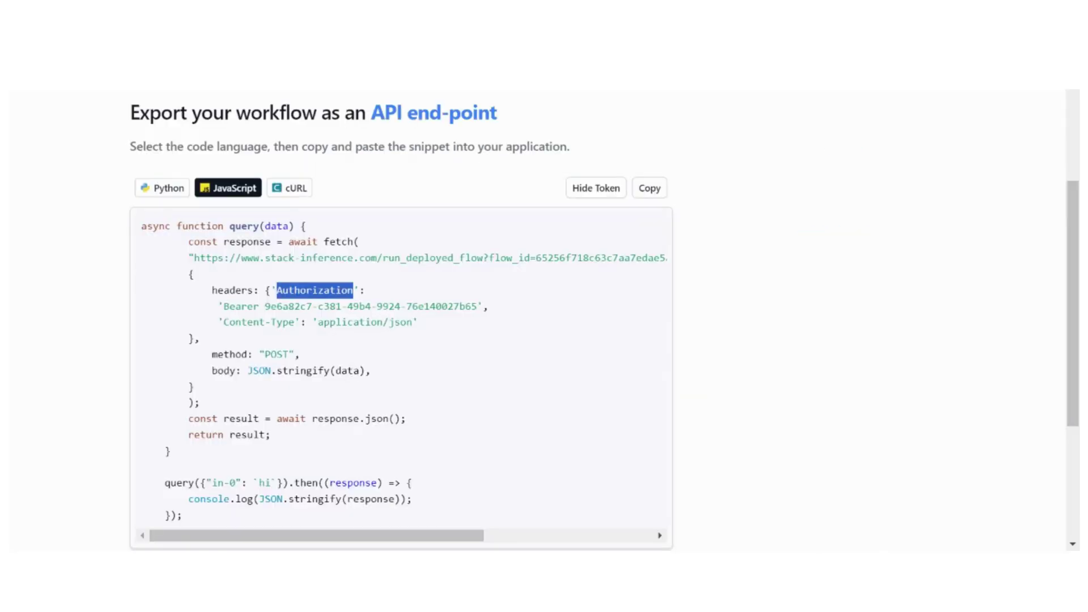
{"action": "left_click_drag", "start_coordinate": [224, 306], "coordinate": [478, 306]}
{"action": "key", "text": "ctrl+c"}
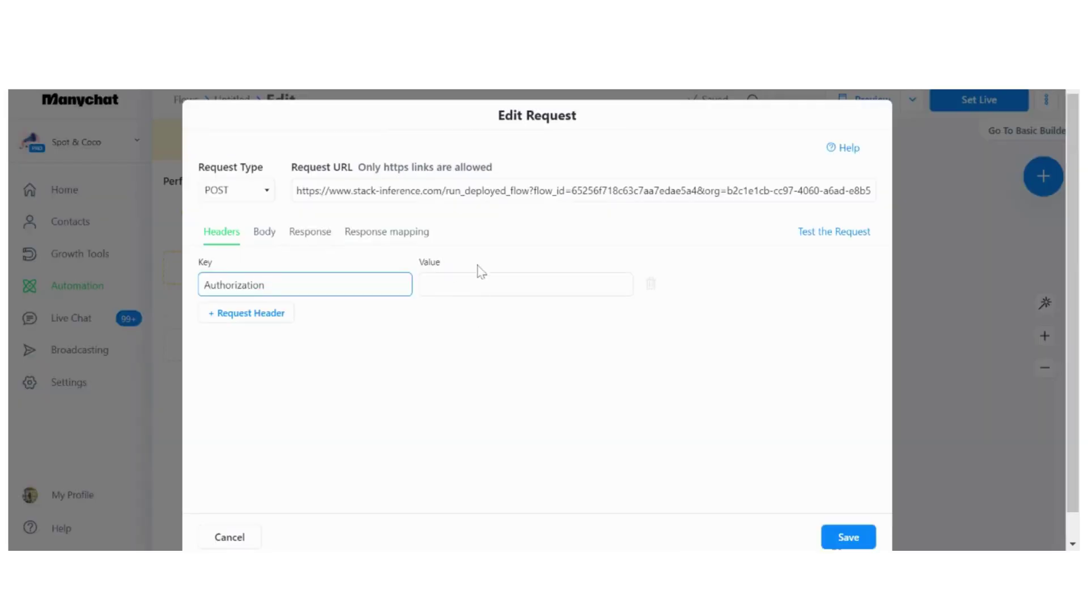
{"action": "left_click", "coordinate": [483, 283]}
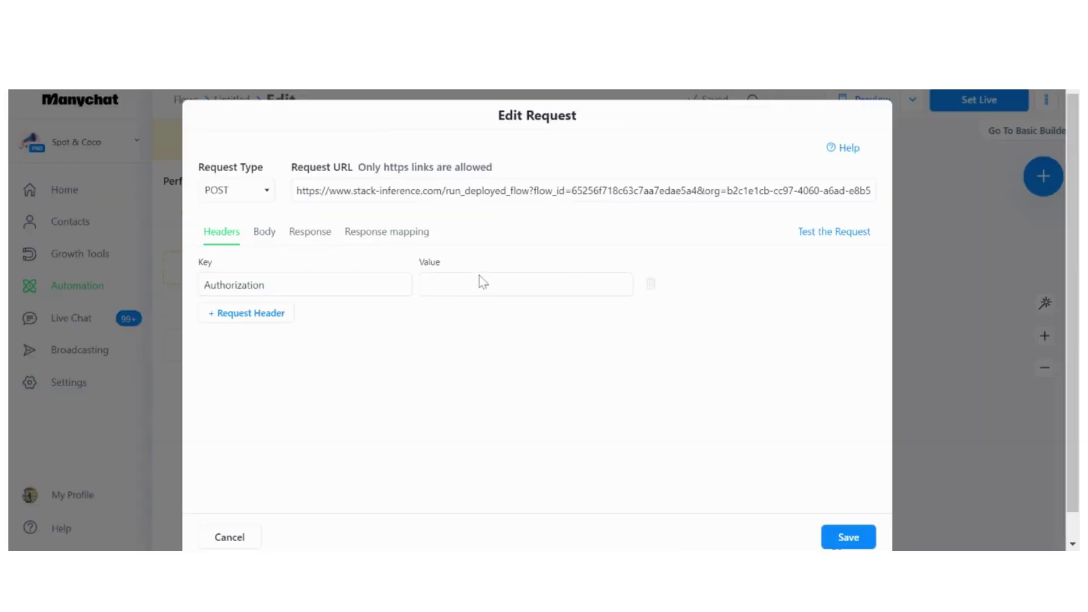
{"action": "key", "text": "ctrl+v"}
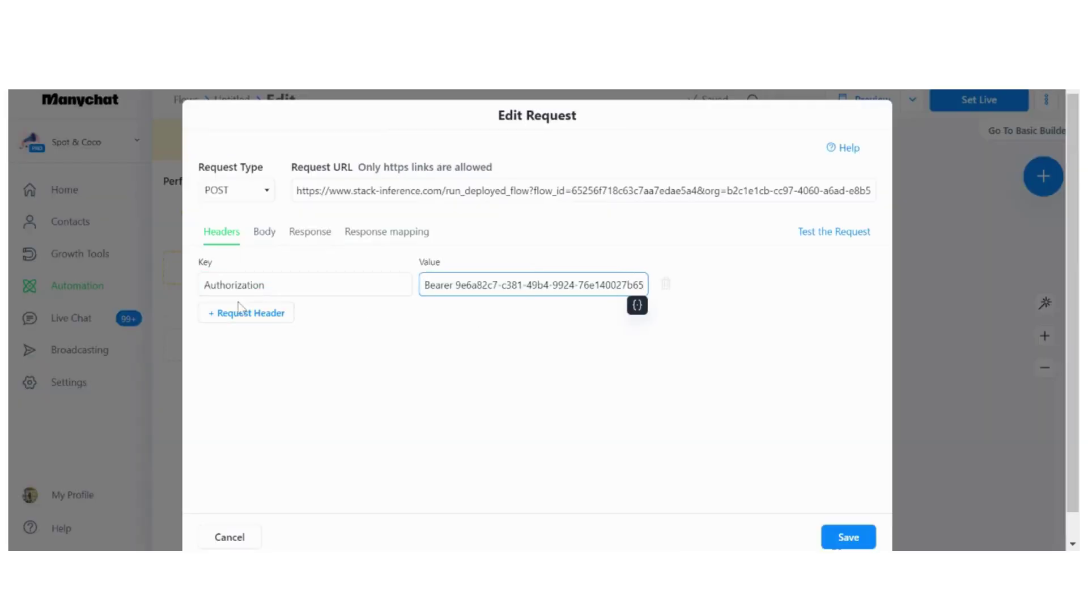
Add a second header, Content-Type, with value application/json.
{"action": "left_click", "coordinate": [242, 311]}
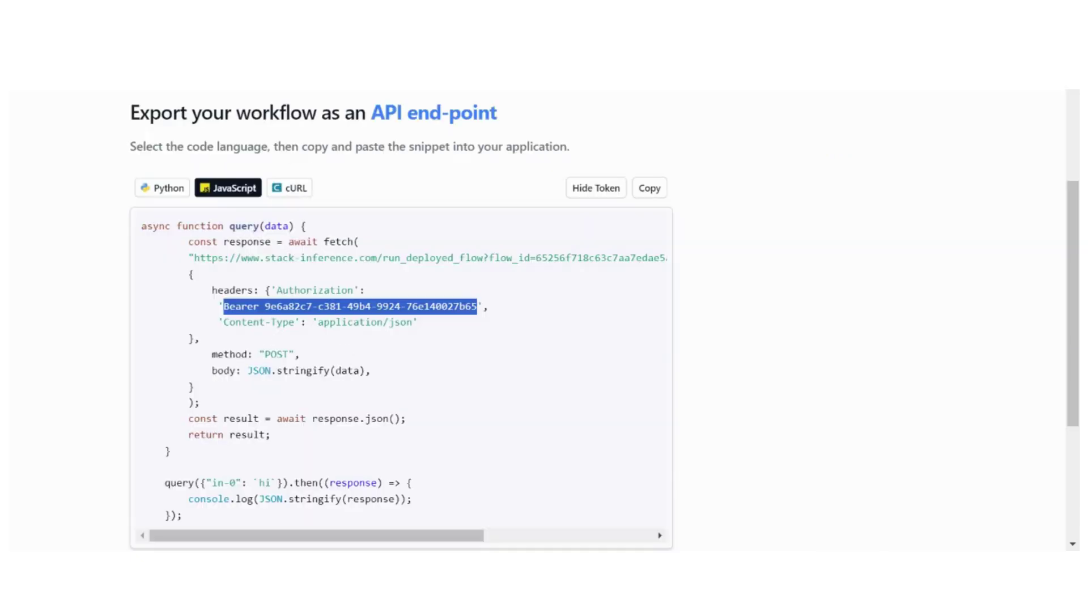
{"action": "left_click_drag", "start_coordinate": [218, 322], "coordinate": [444, 331]}
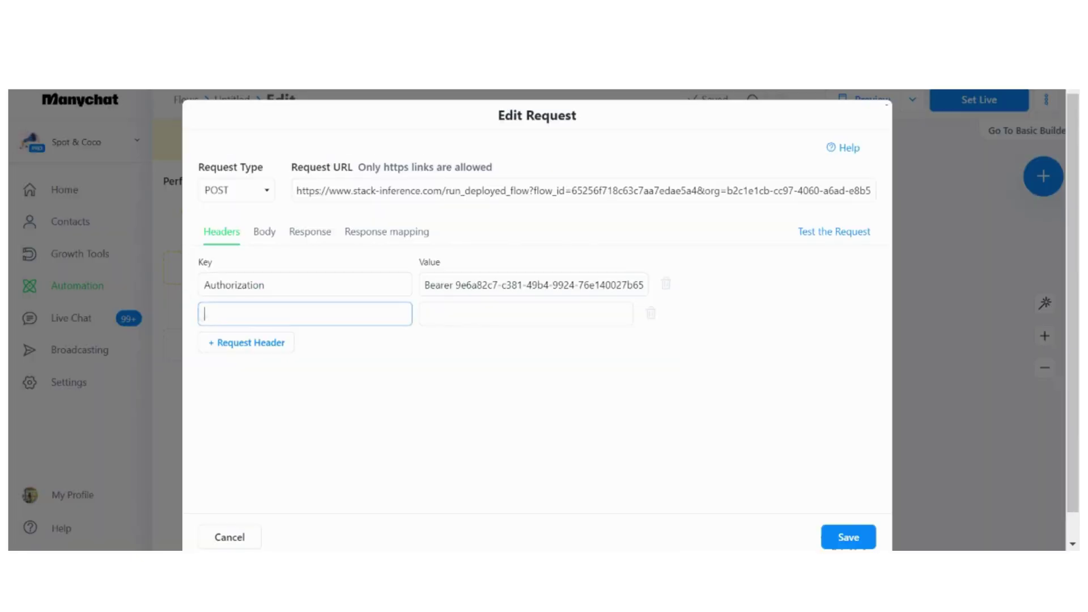
{"action": "type", "text": "'Content-Type': 'application/json'"}
{"action": "left_click_drag", "start_coordinate": [276, 314], "coordinate": [347, 314]}
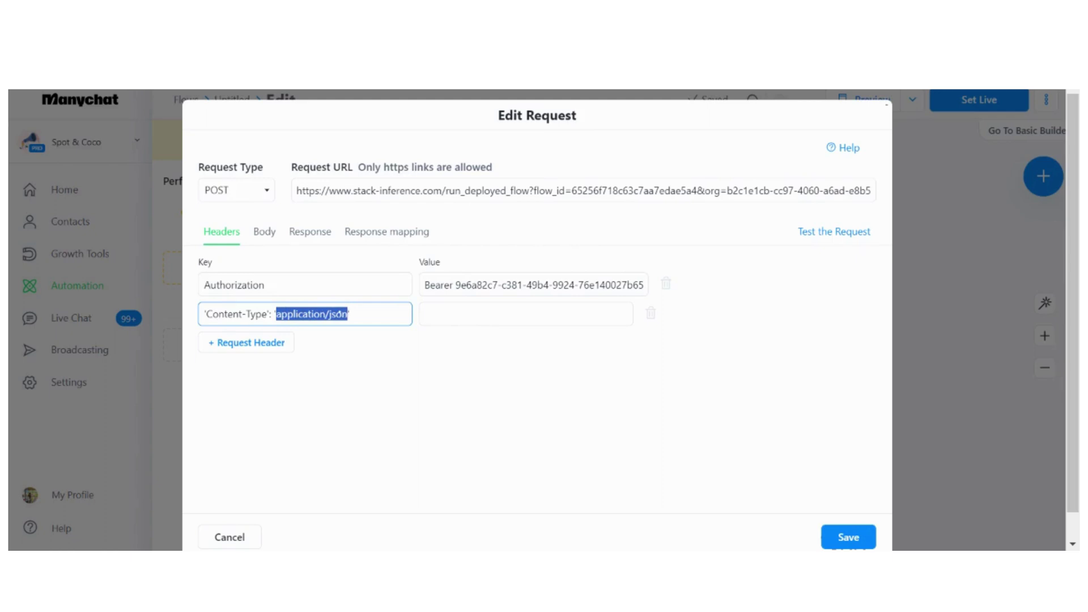
{"action": "key", "text": "ctrl+x"}
{"action": "left_click", "coordinate": [526, 314]}
{"action": "key", "text": "ctrl+v"}
{"action": "left_click", "coordinate": [278, 314]}
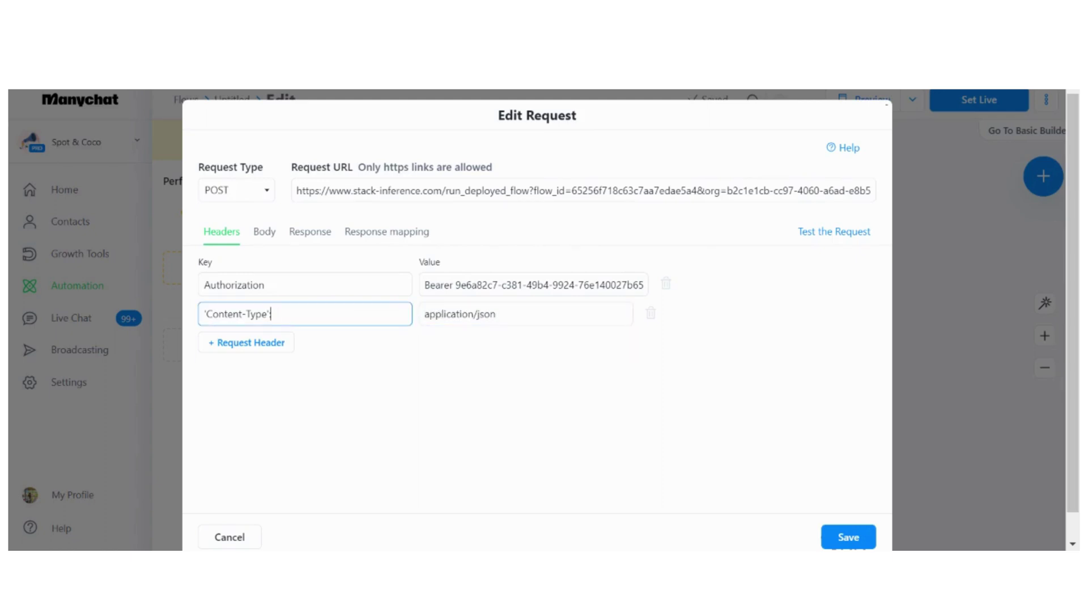
{"action": "key", "text": "BackSpace"}
{"action": "left_click", "coordinate": [263, 240]}
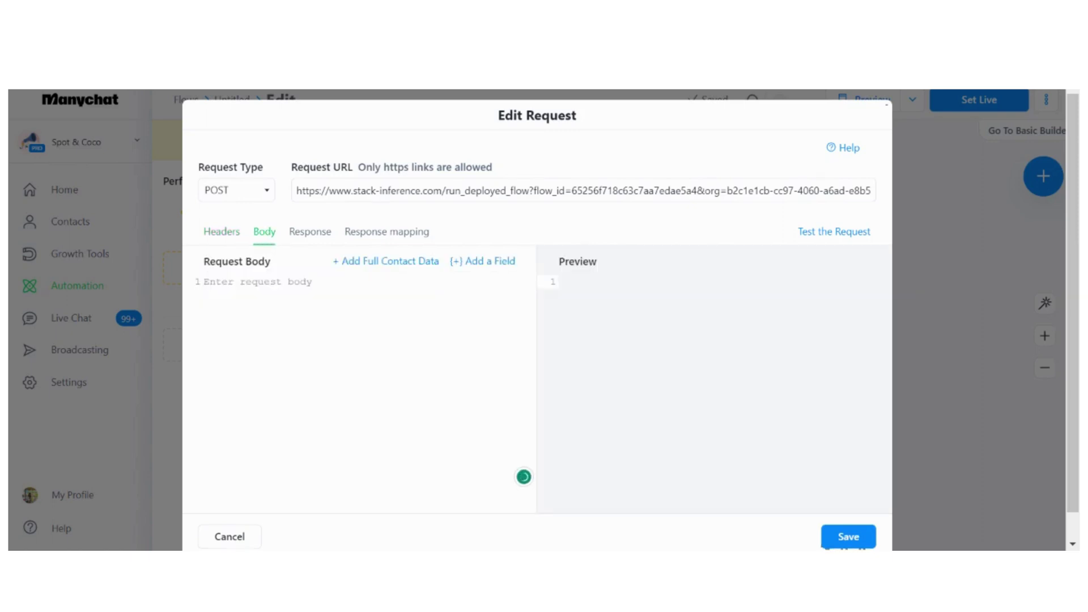
Write the request body as { "in-0": "{stack}" } with the stack custom field as the value.
{"action": "type", "text": "{"}
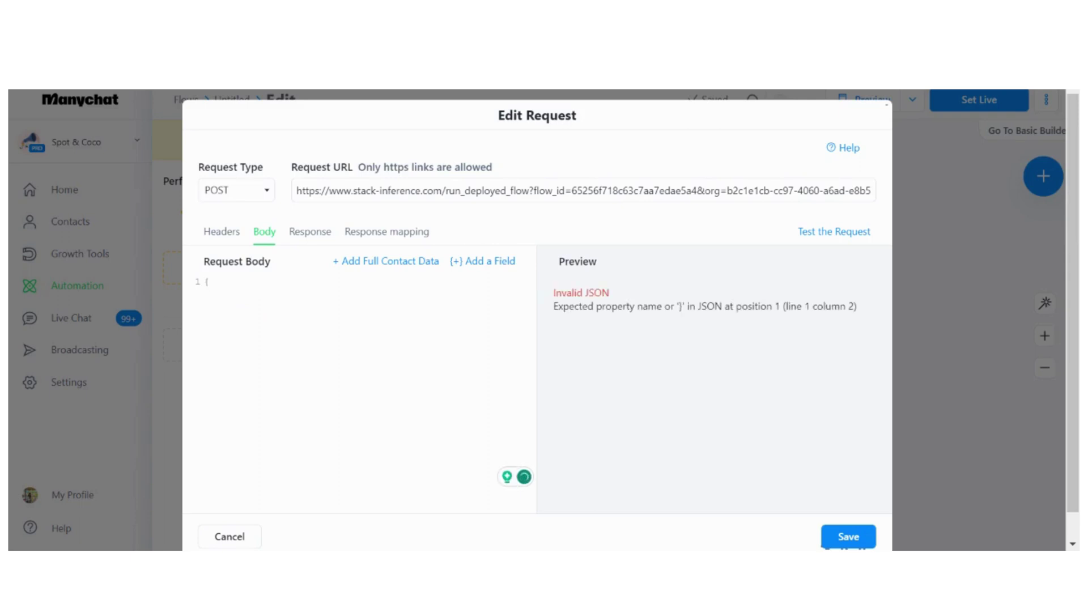
{"action": "key", "text": "Return"}
{"action": "key", "text": "Left"}
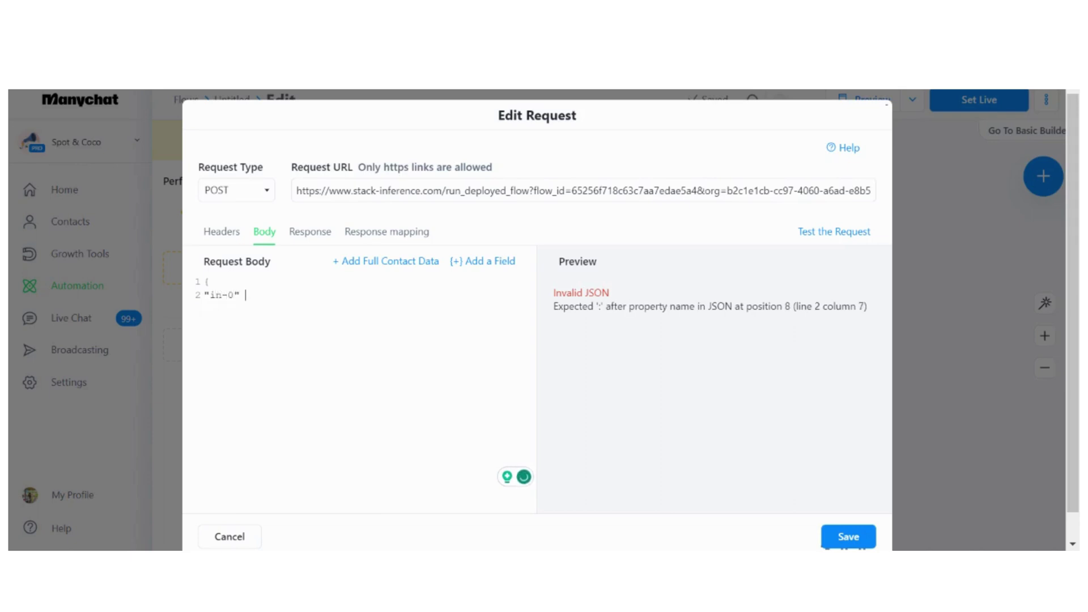
{"action": "type", "text": ":"}
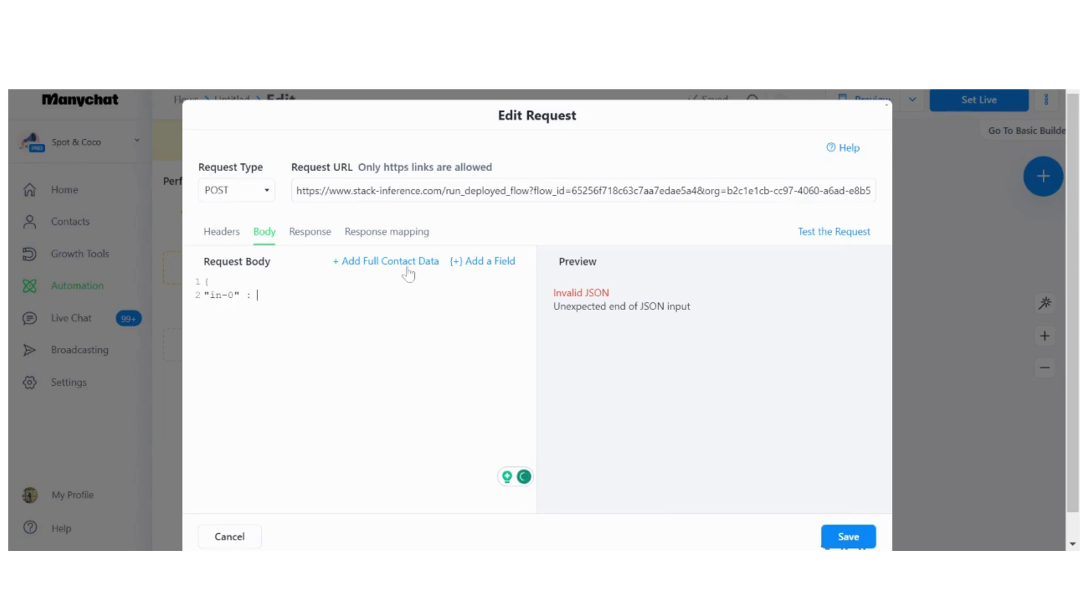
{"action": "left_click", "coordinate": [490, 263]}
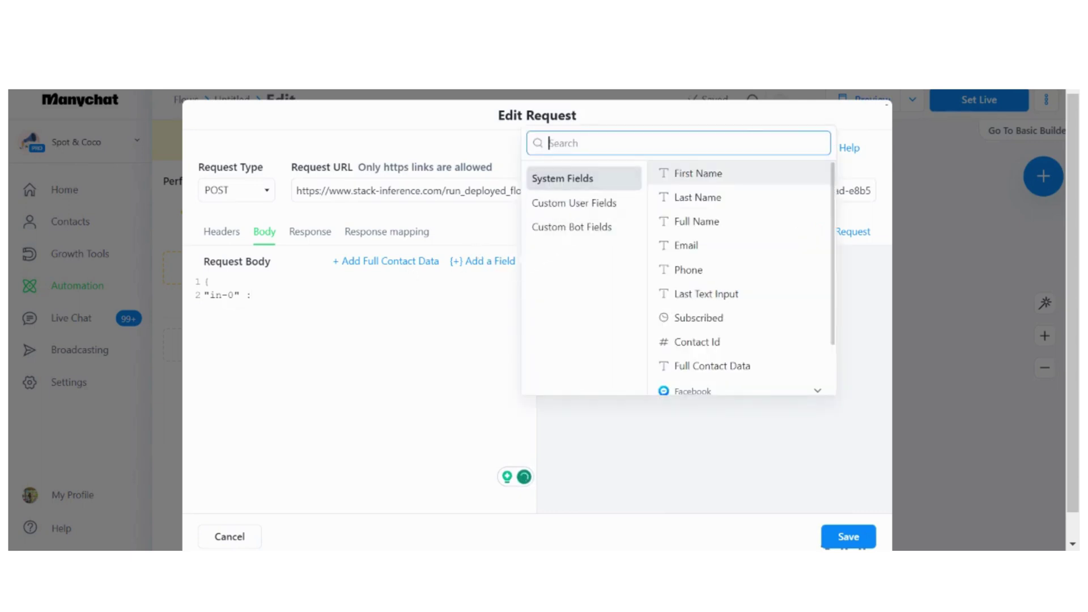
{"action": "type", "text": "stack"}
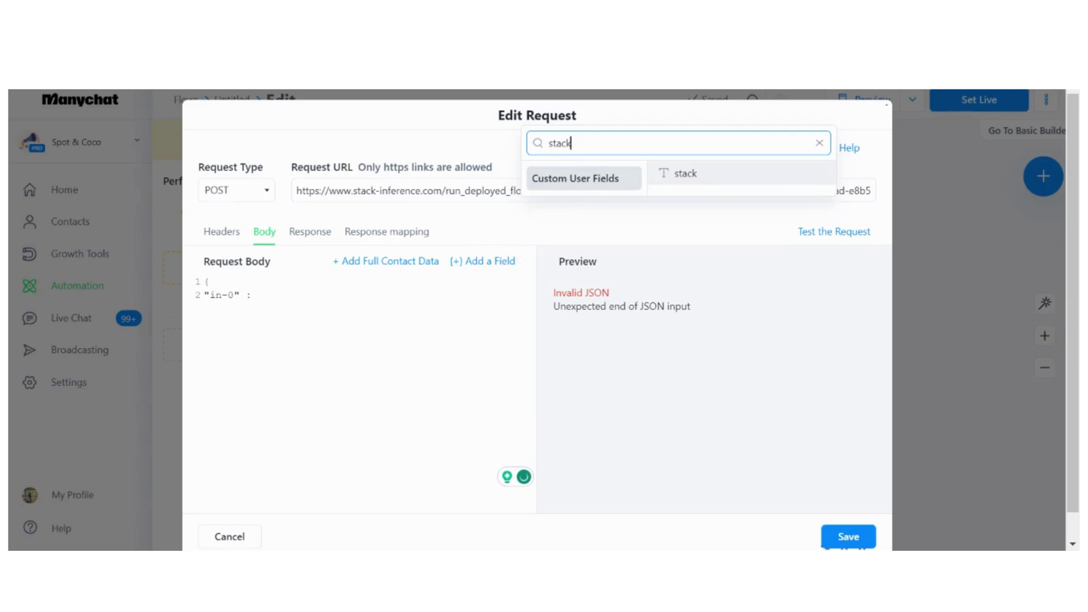
{"action": "left_click", "coordinate": [705, 182]}
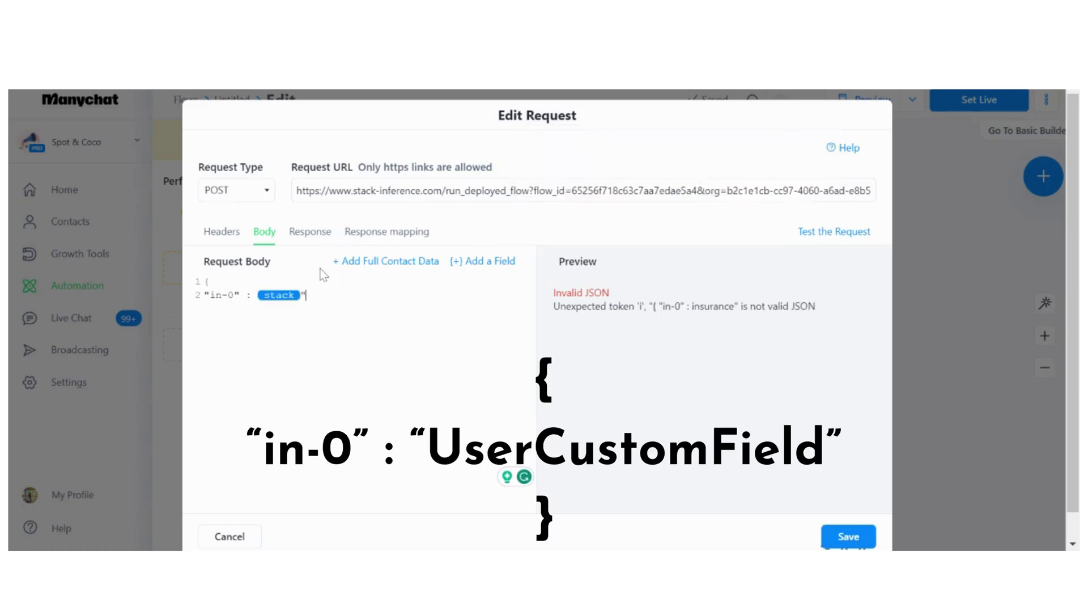
{"action": "key", "text": "Left"}
{"action": "key", "text": "Left"}
{"action": "type", "text": "\" "}
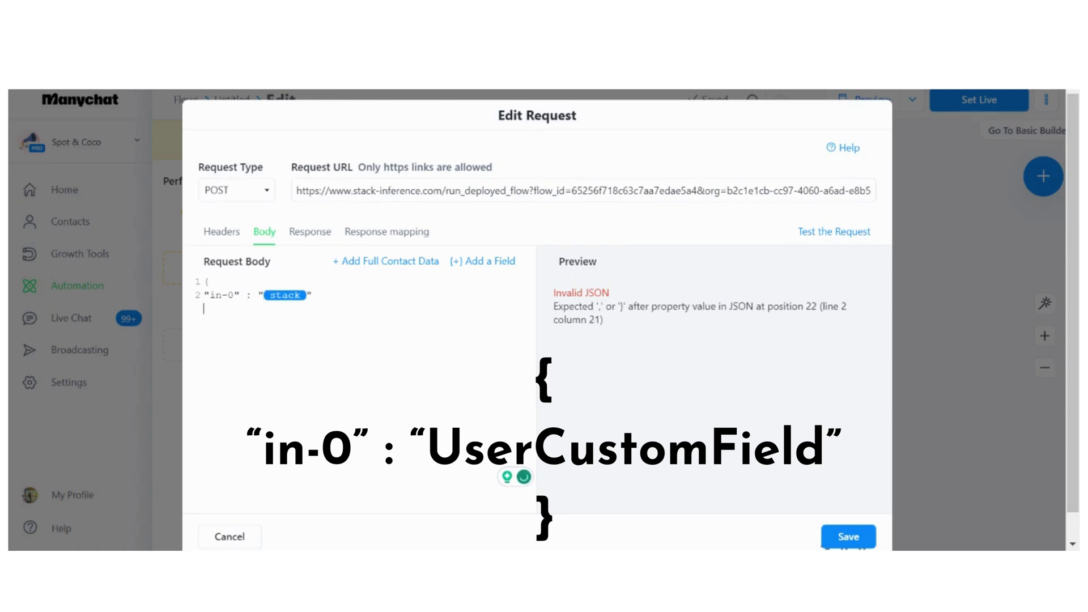
{"action": "type", "text": "}"}
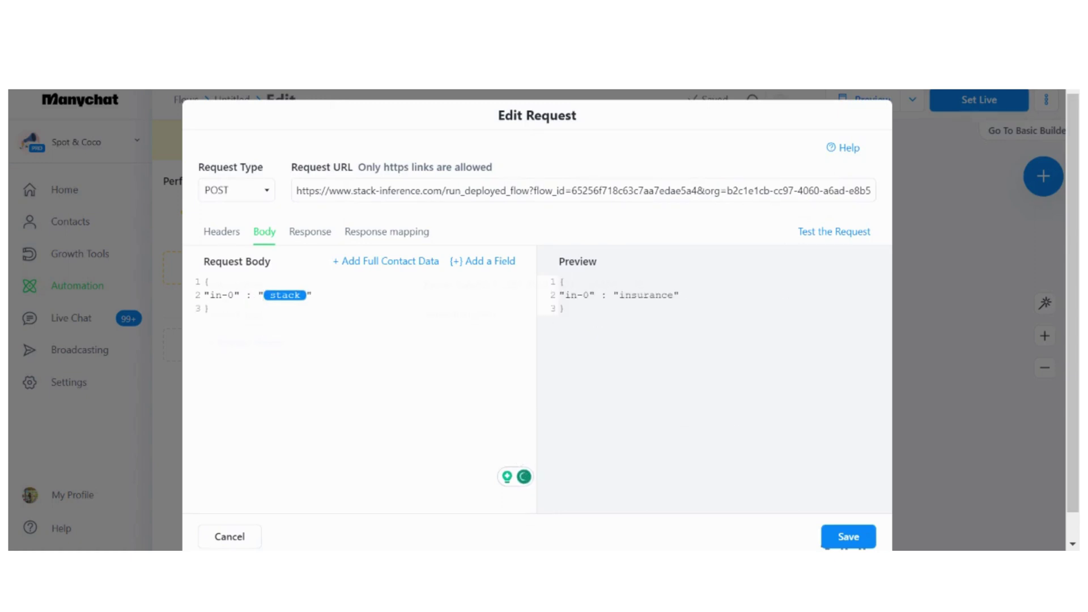
{"action": "left_click", "coordinate": [221, 231]}
{"action": "left_click", "coordinate": [264, 232]}
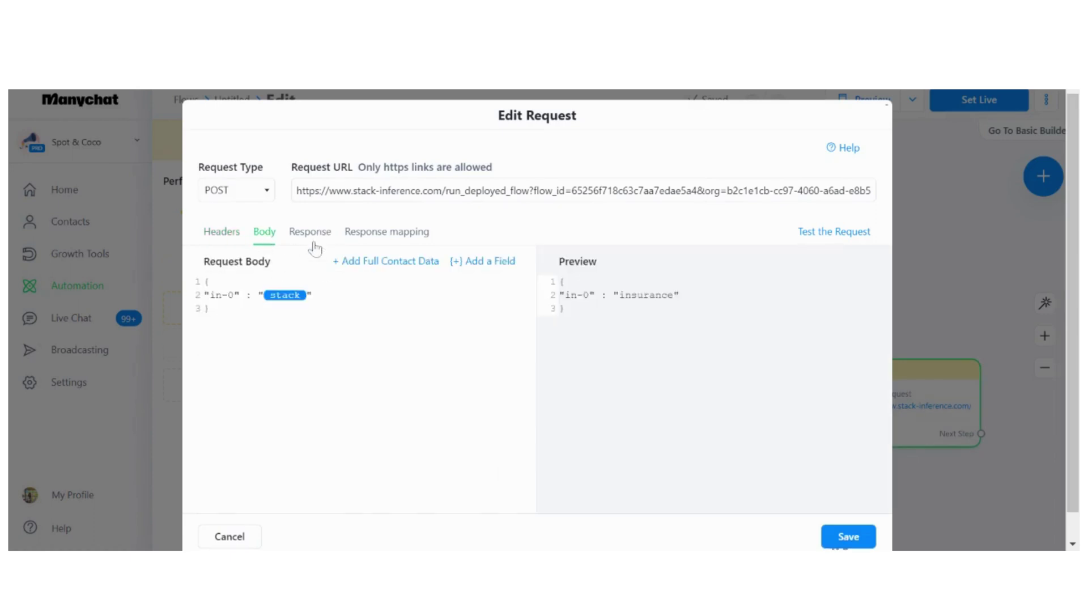
Send a test request to Stack AI and inspect the 200 OK reply's out-0 value.
{"action": "left_click", "coordinate": [820, 234]}
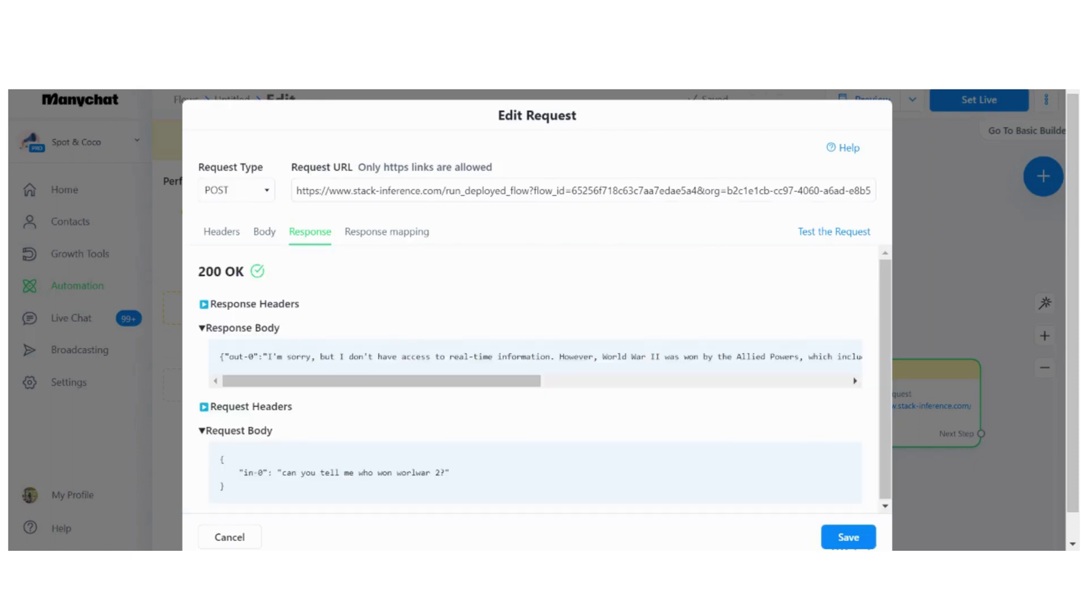
{"action": "left_click_drag", "start_coordinate": [221, 357], "coordinate": [440, 356]}
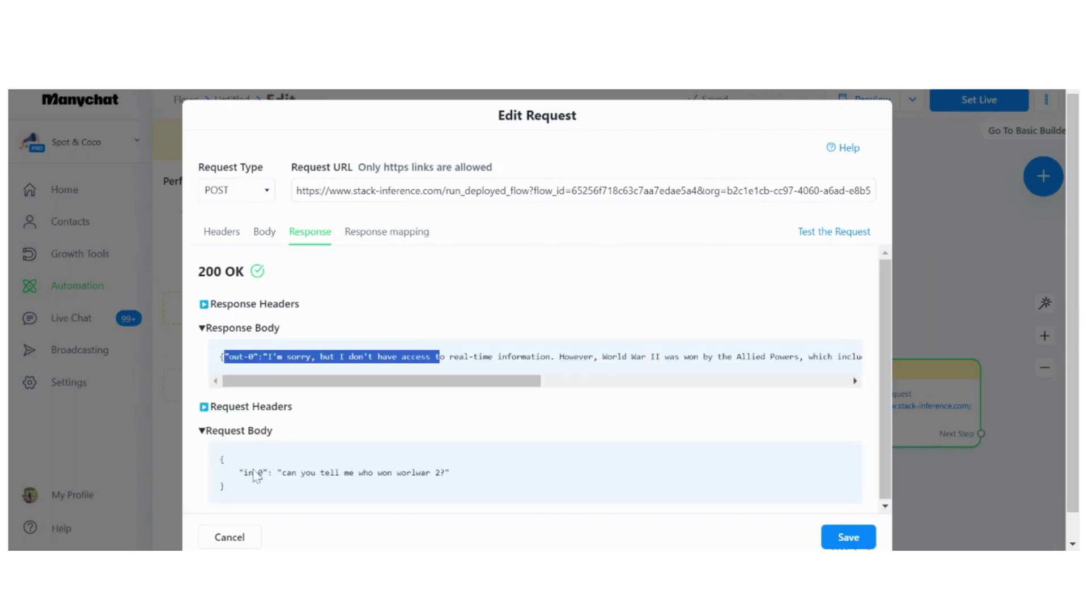
{"action": "left_click_drag", "start_coordinate": [255, 473], "coordinate": [226, 459]}
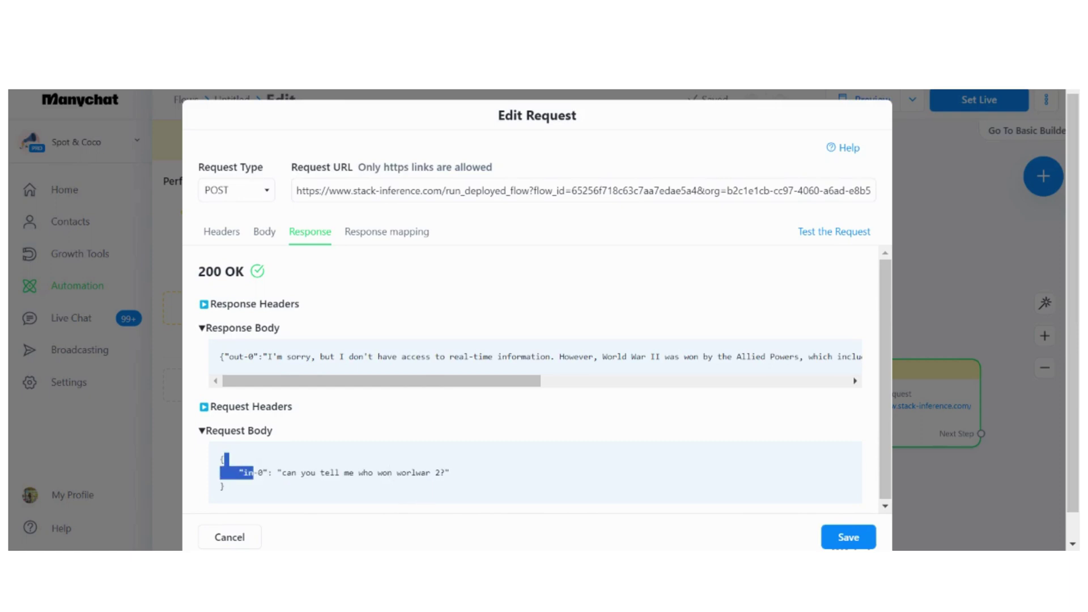
{"action": "left_click_drag", "start_coordinate": [436, 473], "coordinate": [358, 473]}
{"action": "left_click", "coordinate": [420, 431]}
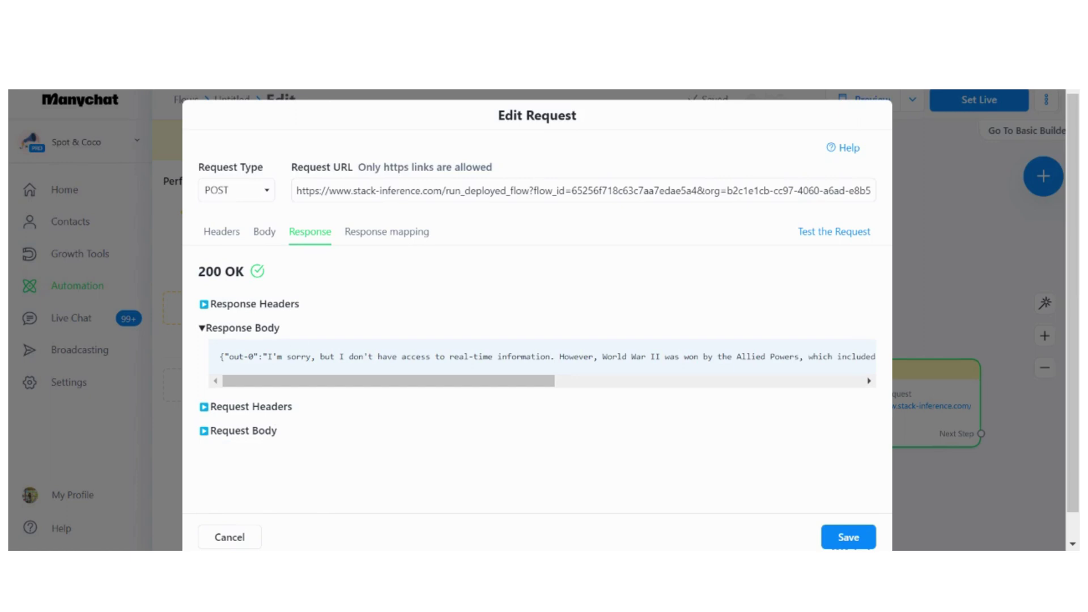
{"action": "left_click_drag", "start_coordinate": [219, 357], "coordinate": [912, 363]}
Add a response mapping row storing JSONPath $.out-0 in the response custom field.
{"action": "left_click", "coordinate": [357, 233]}
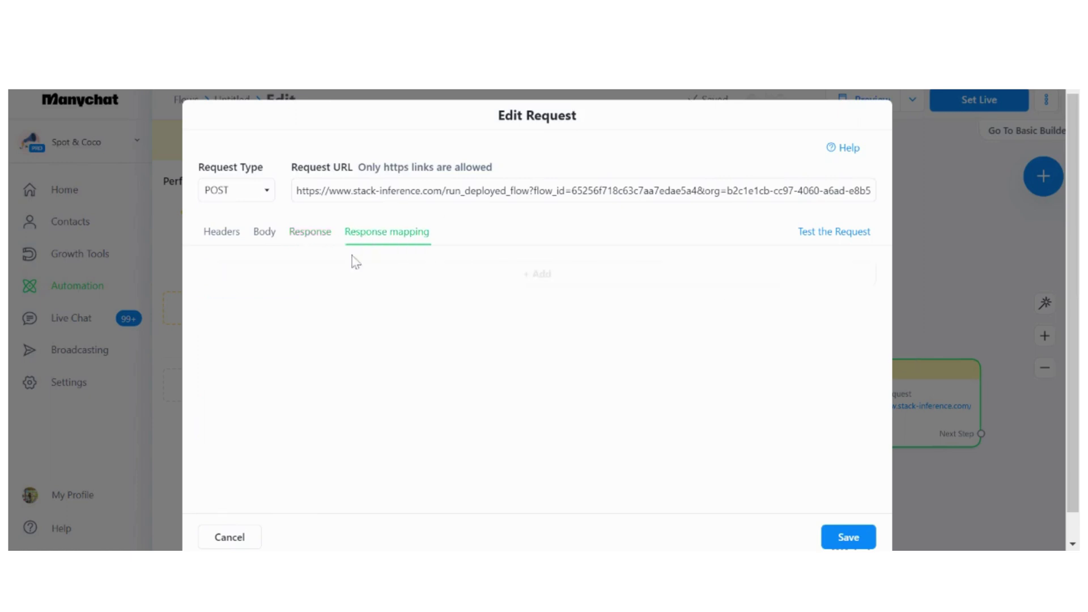
{"action": "left_click", "coordinate": [359, 275]}
{"action": "left_click", "coordinate": [359, 287]}
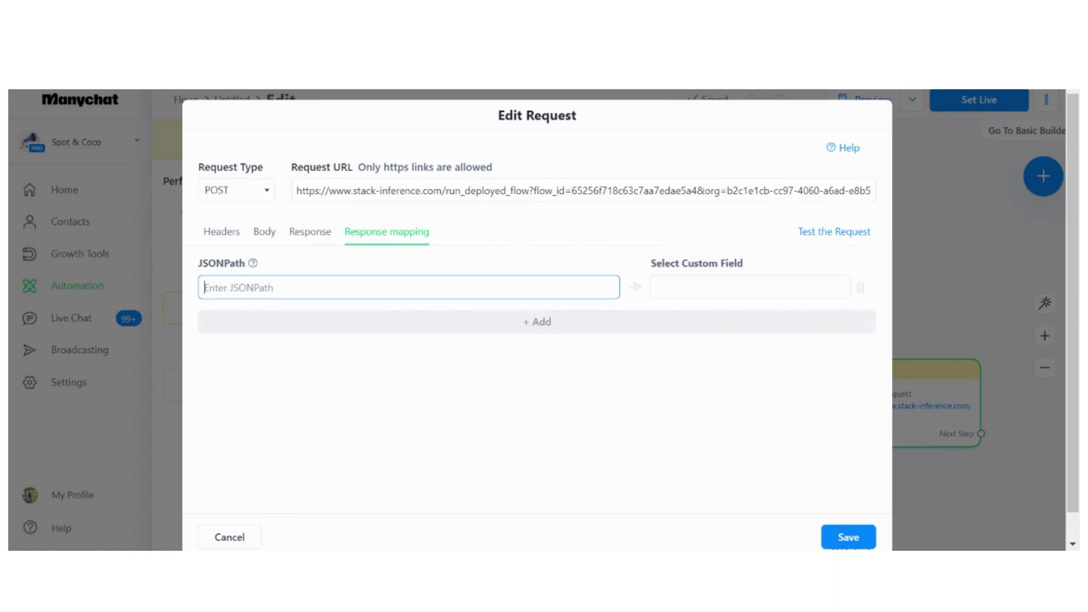
{"action": "type", "text": "$."}
{"action": "left_click", "coordinate": [310, 232]}
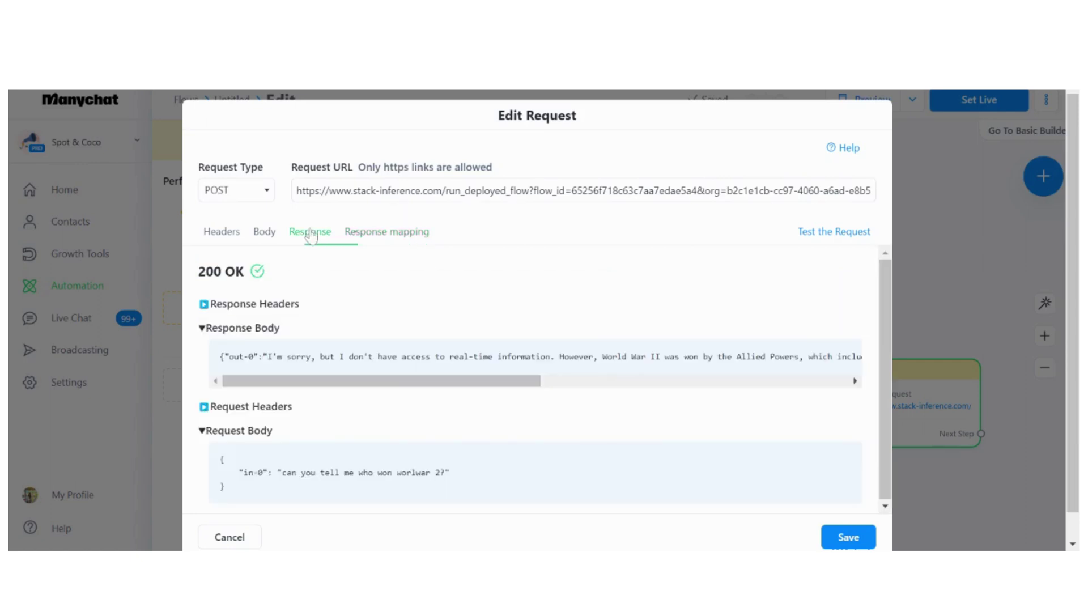
{"action": "left_click", "coordinate": [364, 242]}
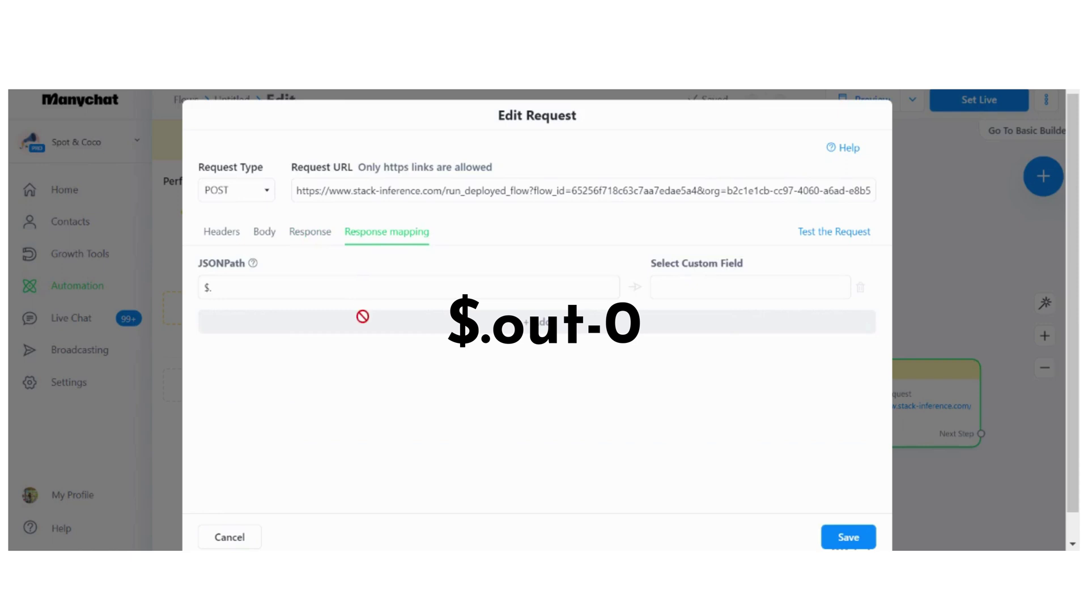
{"action": "left_click", "coordinate": [363, 289]}
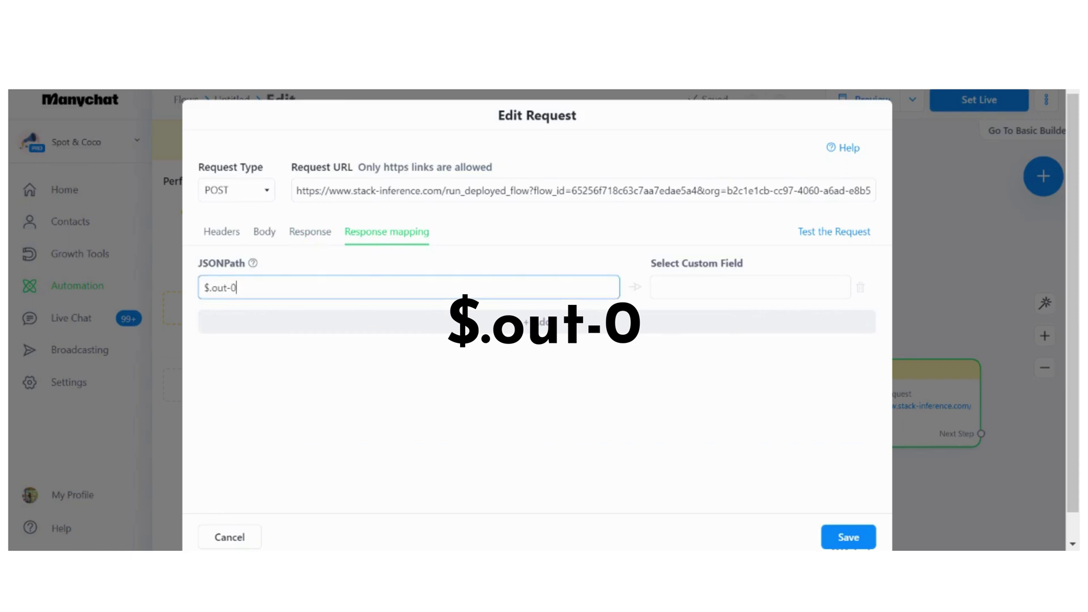
{"action": "left_click", "coordinate": [750, 287]}
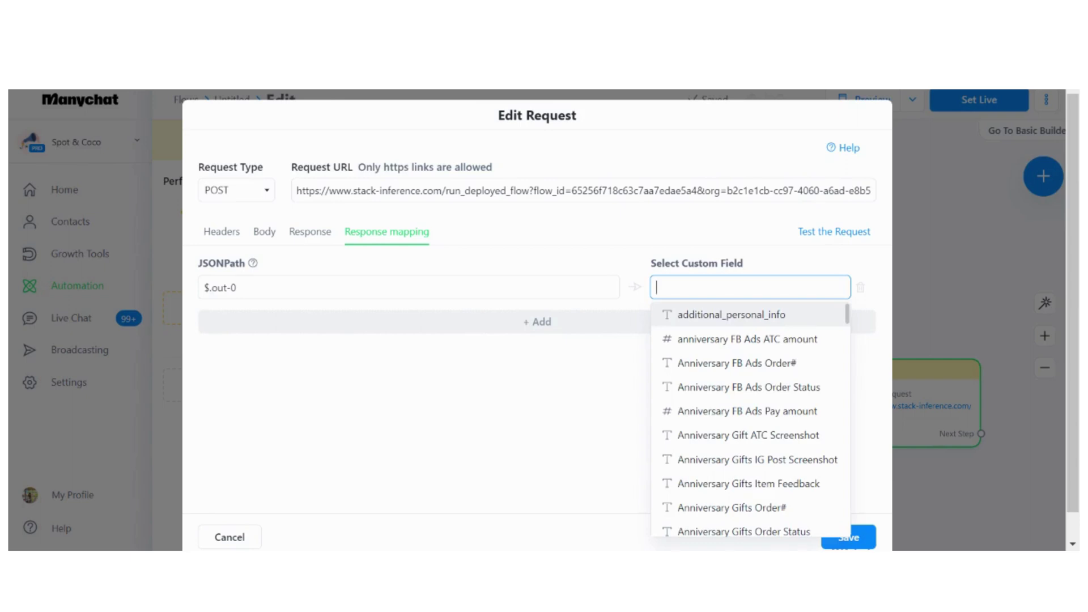
{"action": "type", "text": "resp"}
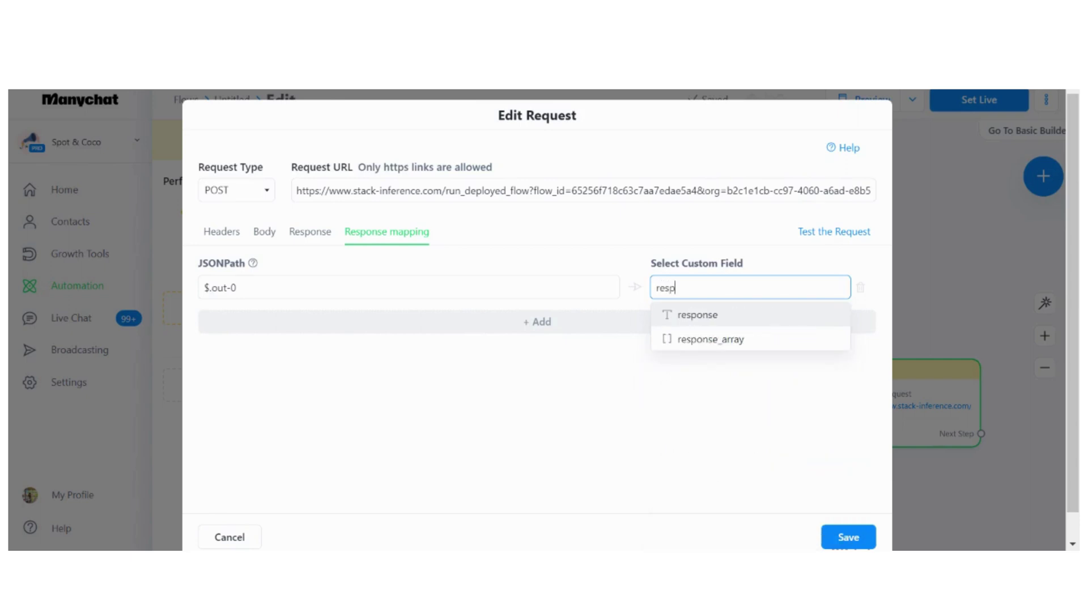
{"action": "key", "text": "Return"}
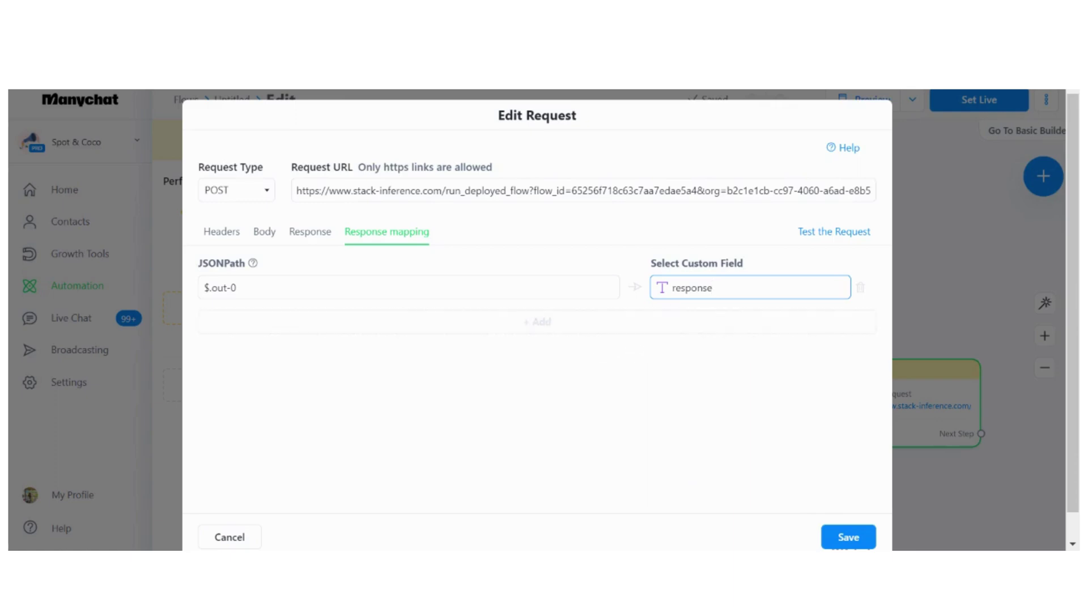
Save the external request settings and close the Actions step editor.
{"action": "left_click", "coordinate": [848, 537]}
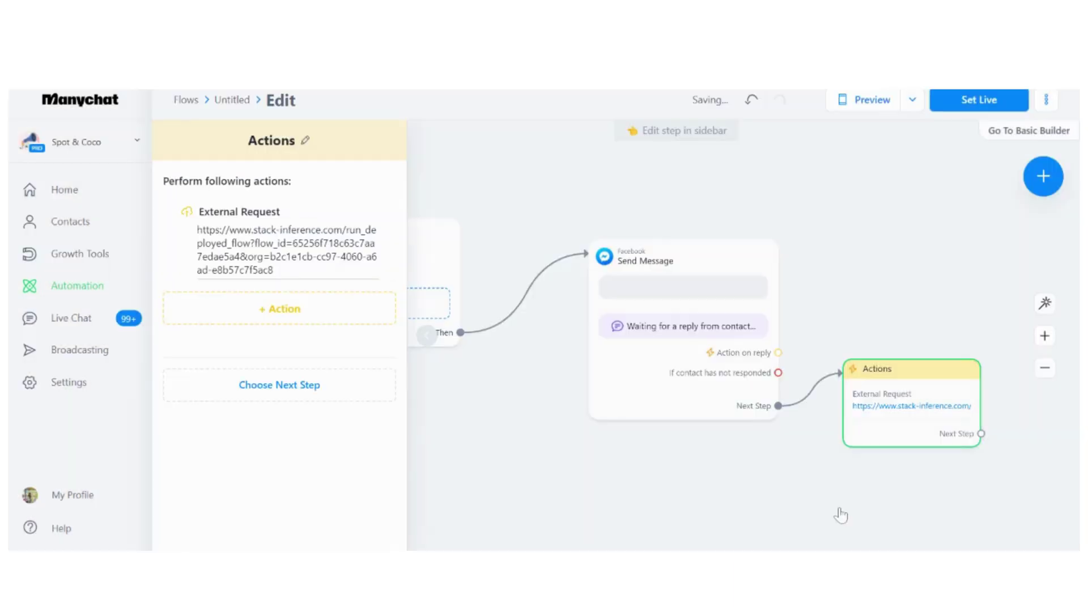
{"action": "left_click", "coordinate": [691, 468]}
{"action": "left_click_drag", "start_coordinate": [845, 308], "coordinate": [711, 333]}
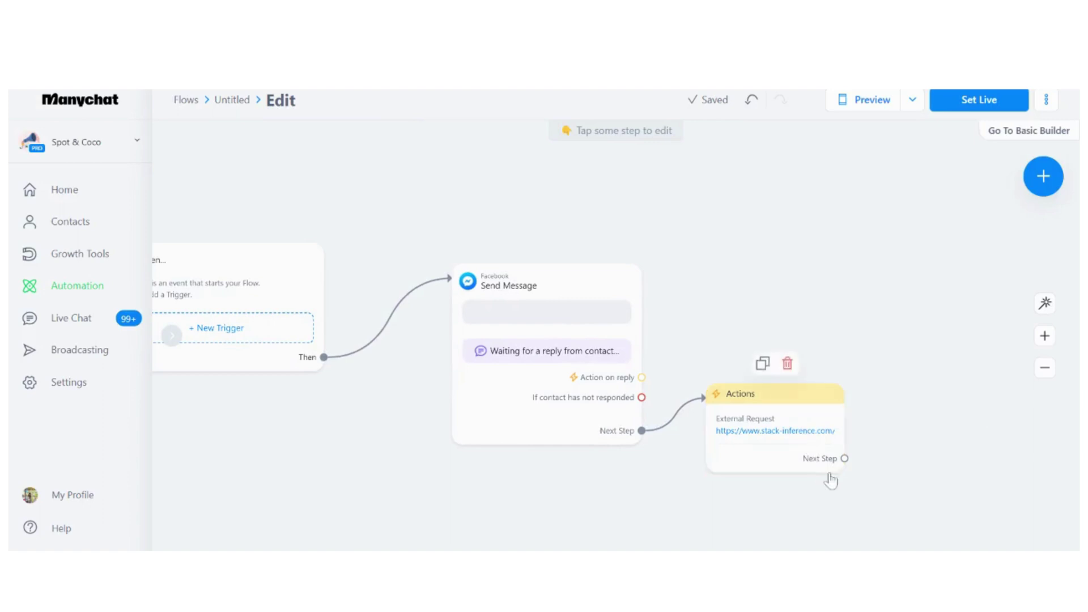
Add a Messenger message sending {response}, link it back to the first message, and go live.
{"action": "left_click_drag", "start_coordinate": [845, 459], "coordinate": [900, 403]}
{"action": "left_click", "coordinate": [935, 206]}
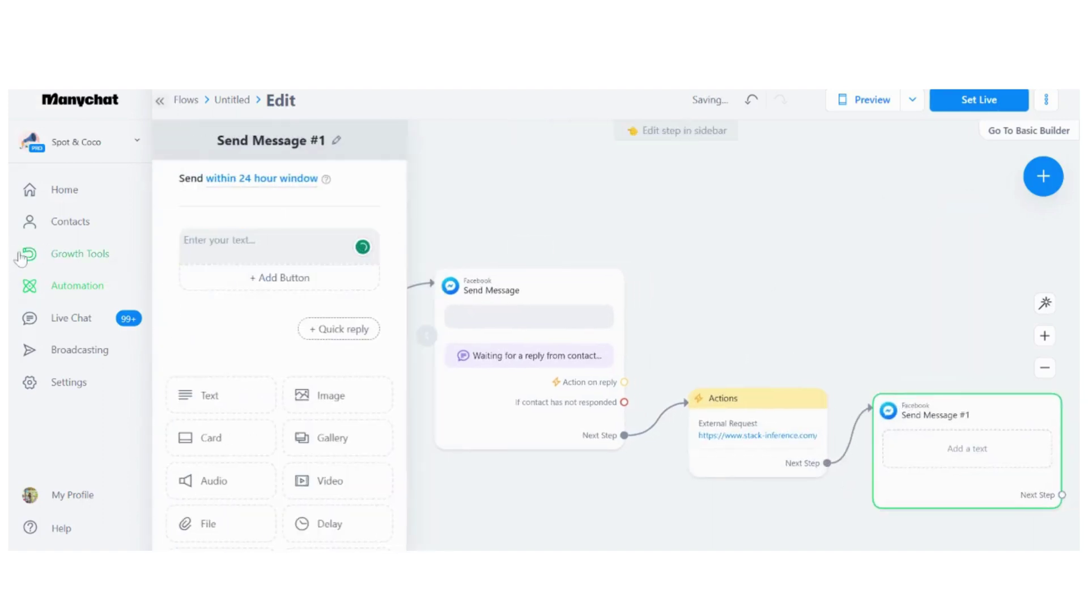
{"action": "left_click", "coordinate": [215, 246]}
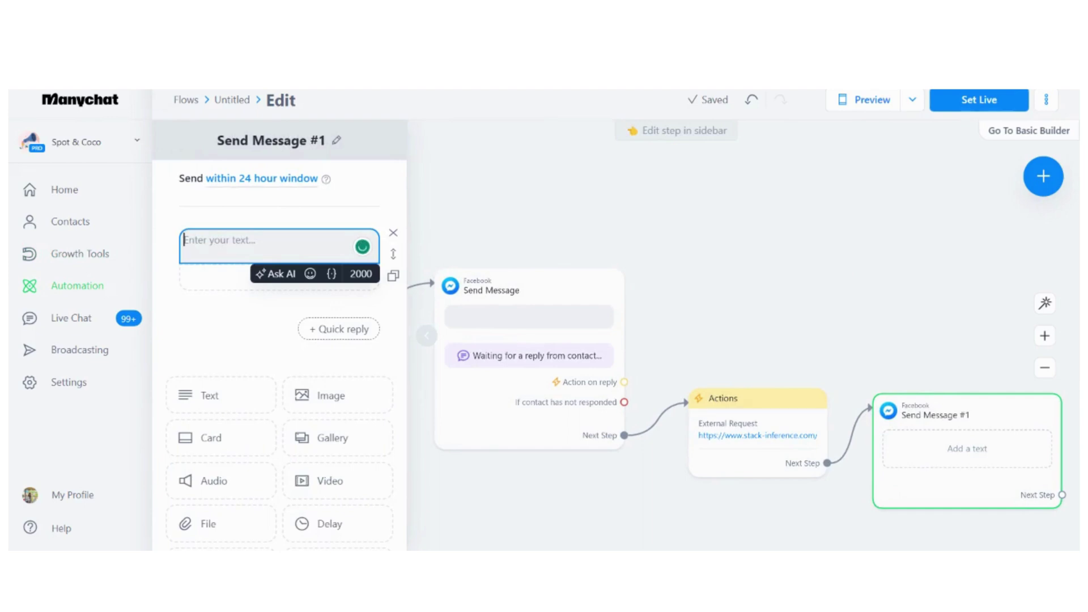
{"action": "type", "text": "{res"}
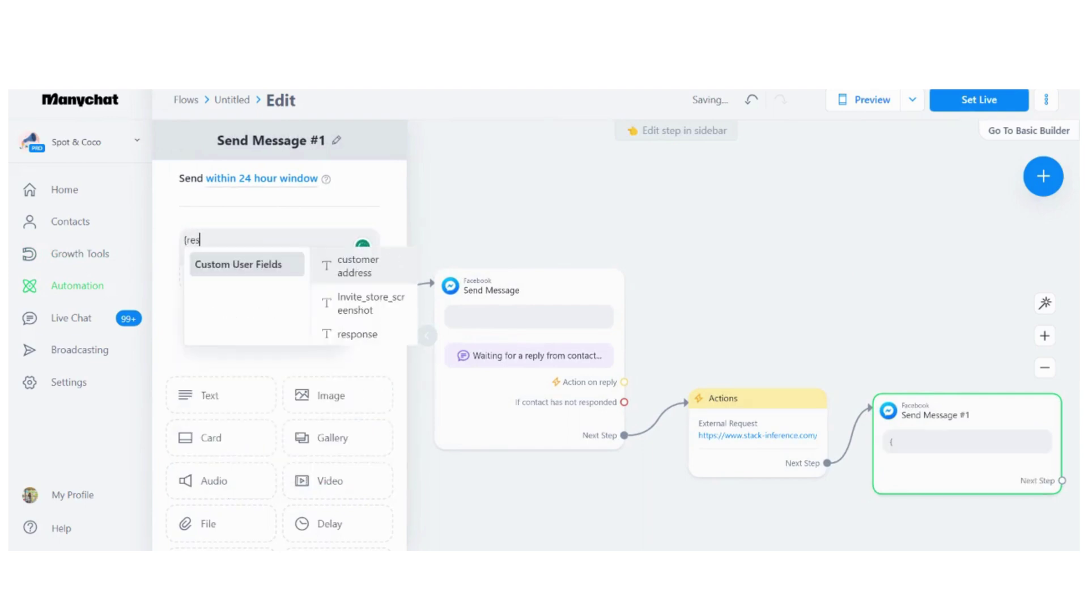
{"action": "key", "text": "Down"}
{"action": "key", "text": "Down"}
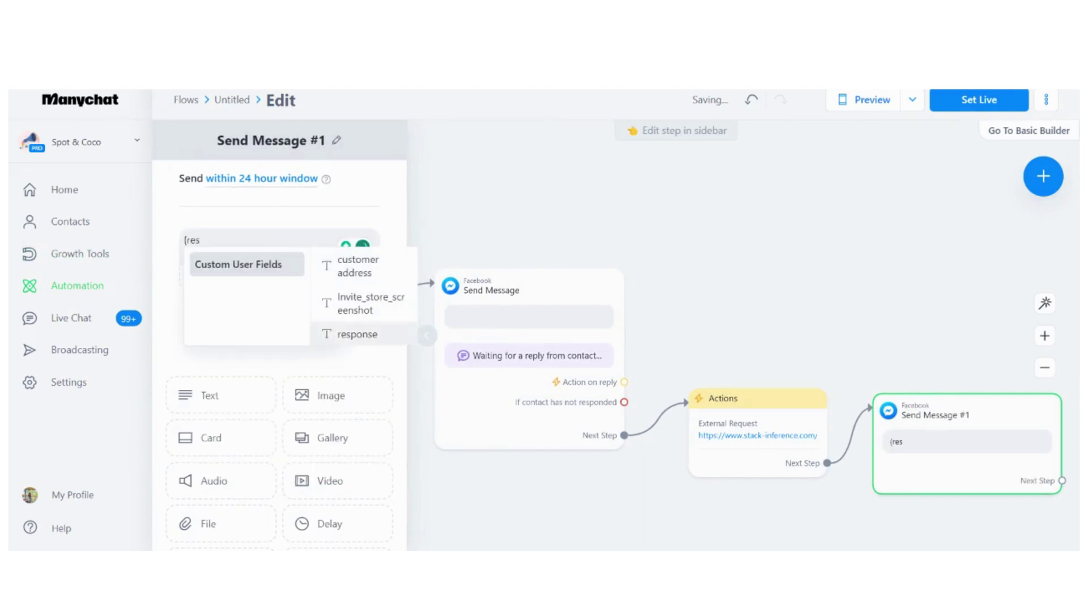
{"action": "key", "text": "Return"}
{"action": "left_click", "coordinate": [855, 360]}
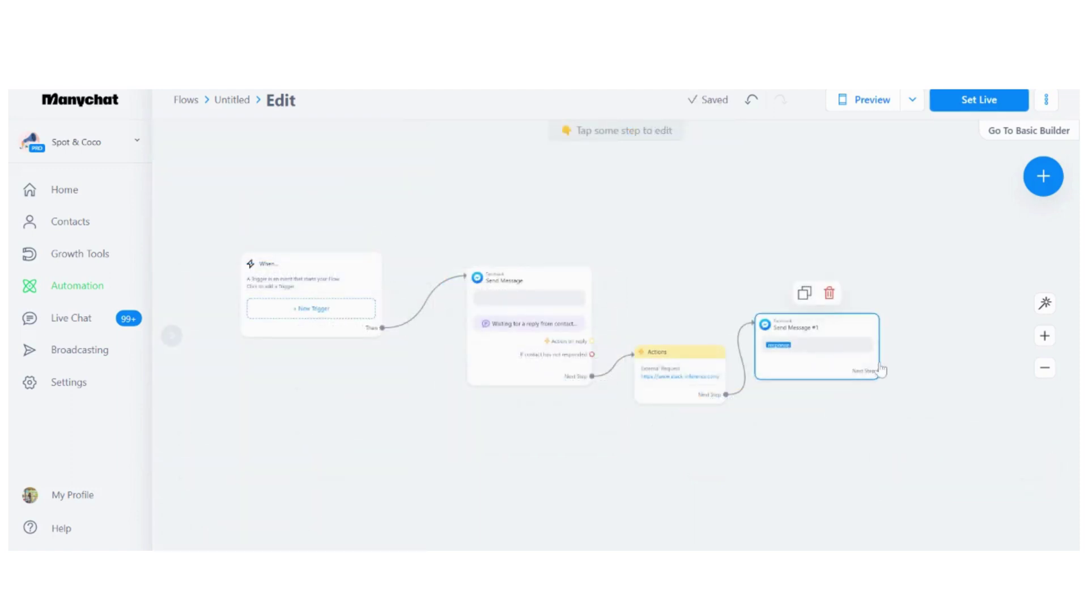
{"action": "left_click_drag", "start_coordinate": [880, 371], "coordinate": [539, 309]}
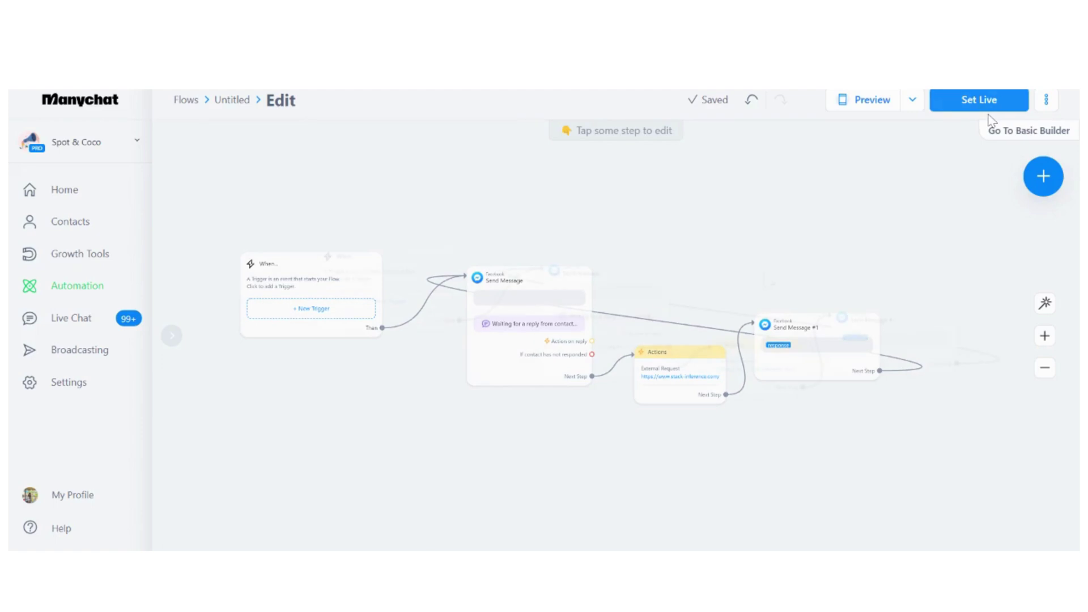
{"action": "left_click", "coordinate": [875, 100]}
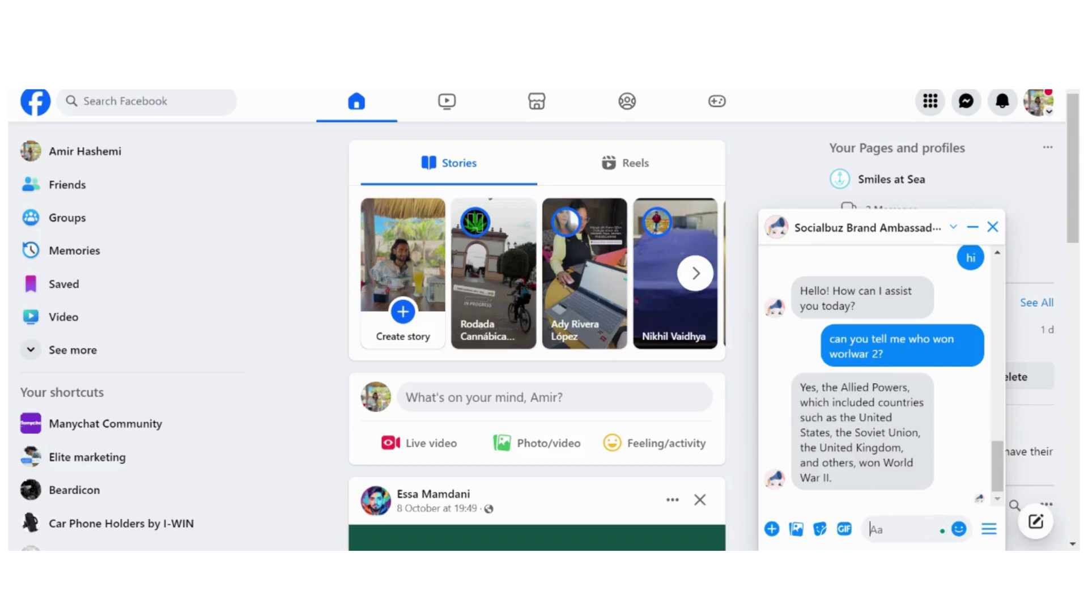
Message the bot 'Hello' and then 'can you help me to get a quote?' in Messenger.
{"action": "type", "text": "Hell"}
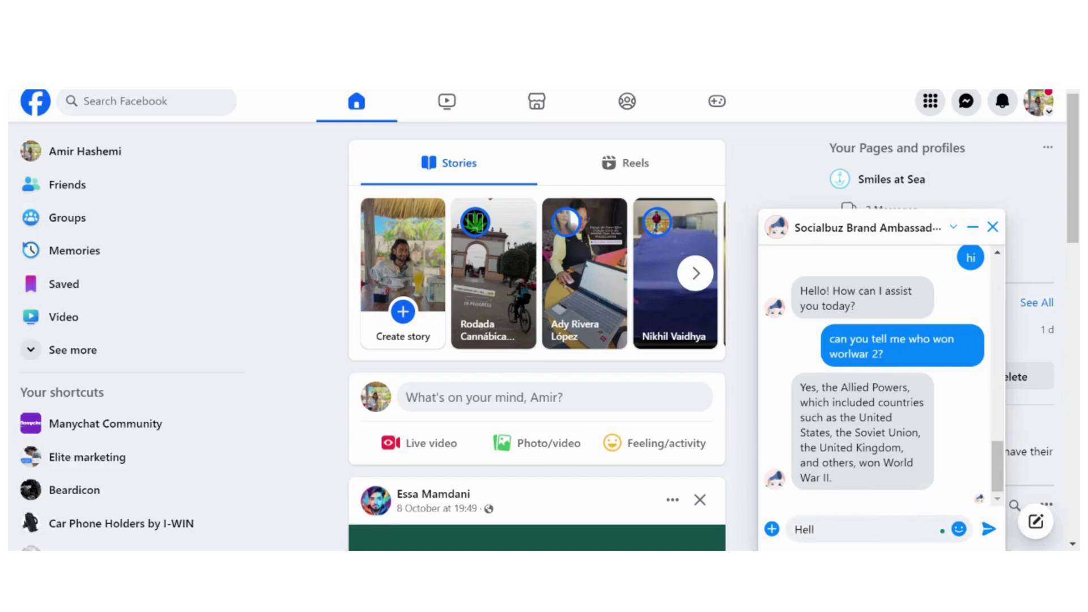
{"action": "type", "text": "o"}
{"action": "key", "text": "Return"}
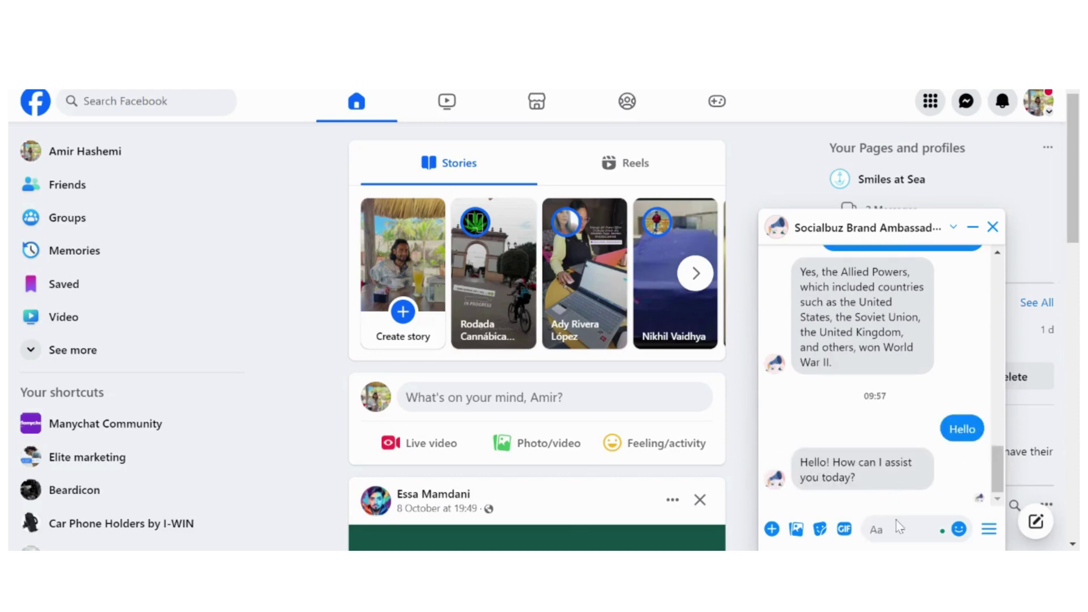
{"action": "type", "text": "can you"}
{"action": "type", "text": "help m"}
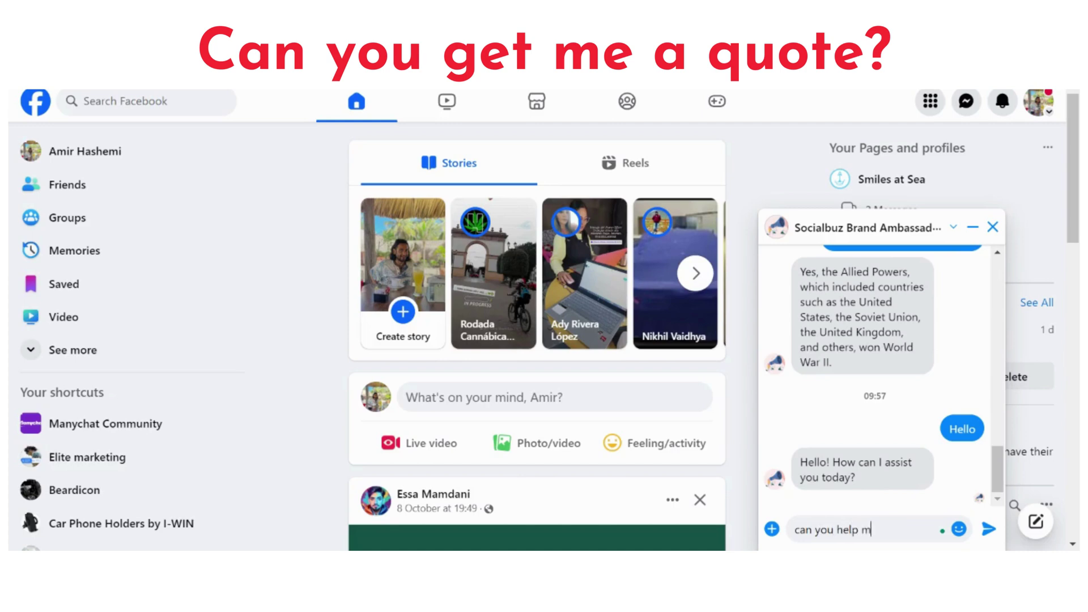
{"action": "type", "text": "e to get a quote?"}
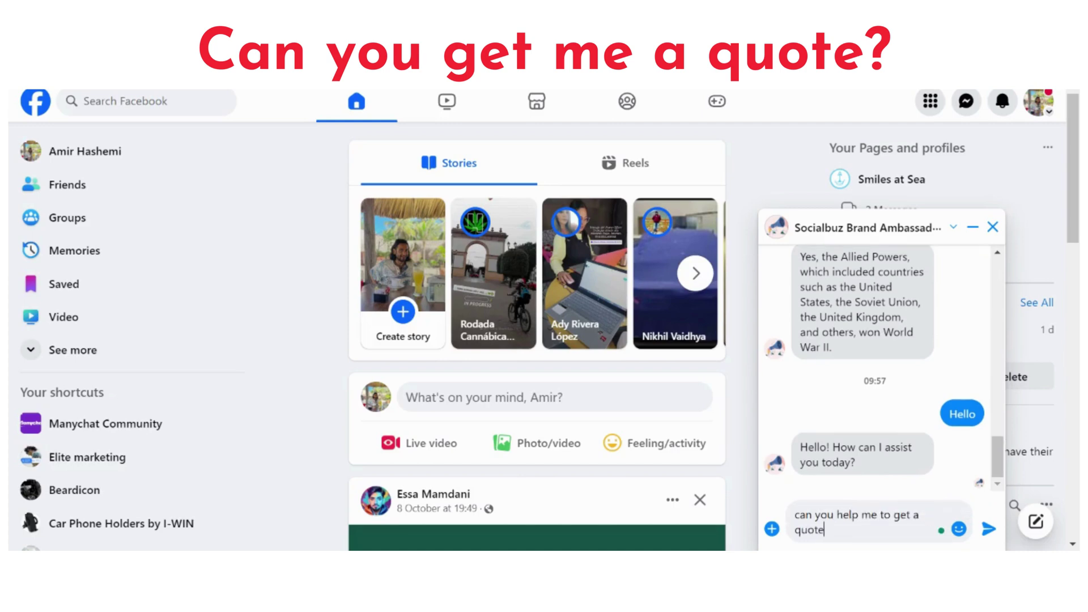
{"action": "key", "text": "Return"}
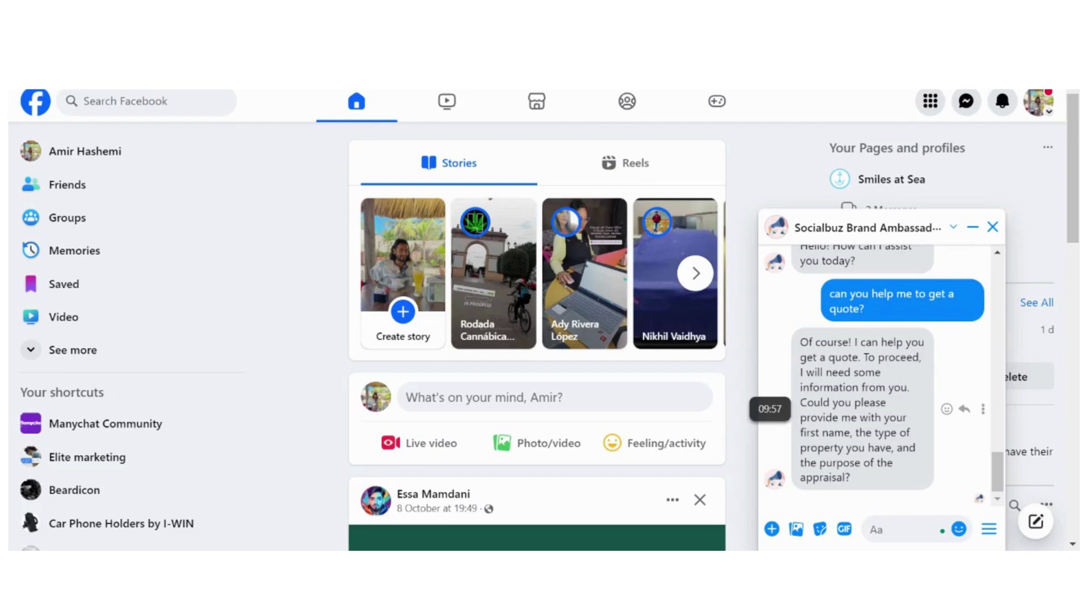
{"action": "left_click_drag", "start_coordinate": [857, 482], "coordinate": [827, 432]}
{"action": "left_click", "coordinate": [828, 433]}
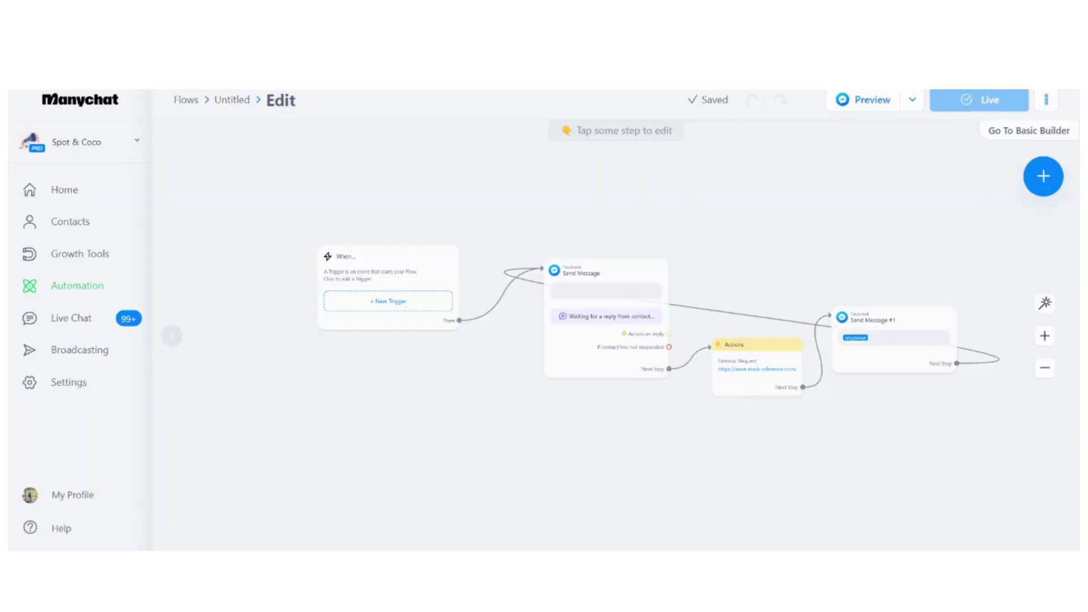
Go to Settings from the left sidebar.
{"action": "left_click", "coordinate": [72, 383]}
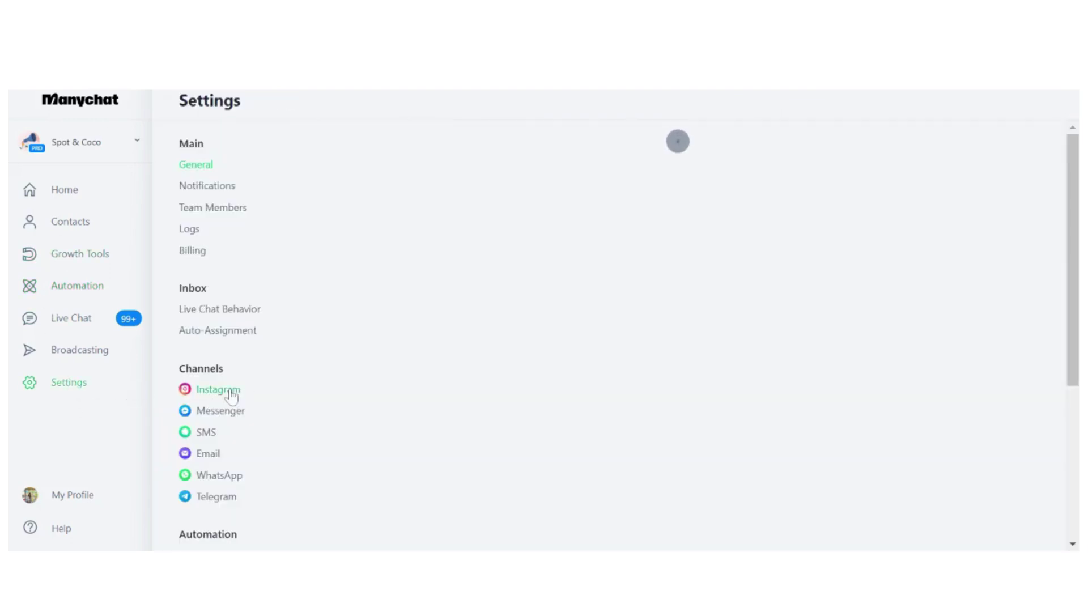